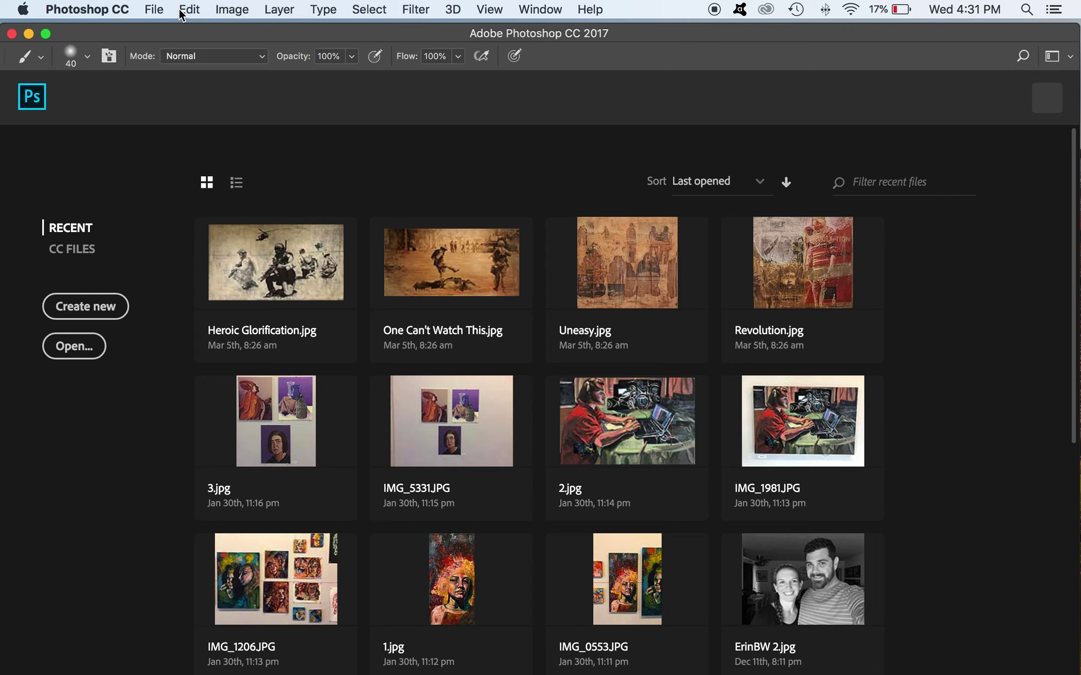
# Create a new 10 x 8 inch landscape document at 300 pixels/inch in CMYK Color with a white background.
pyautogui.moveTo(161, 35); pyautogui.dragTo(159, 30)
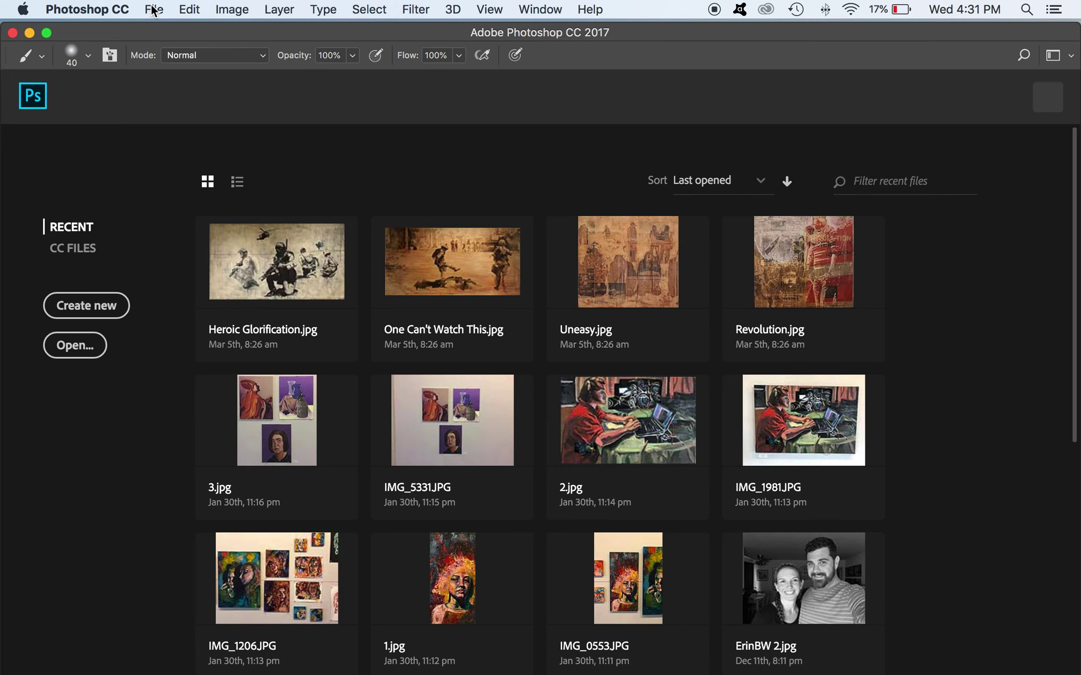
pyautogui.click(154, 11)
pyautogui.click(158, 29)
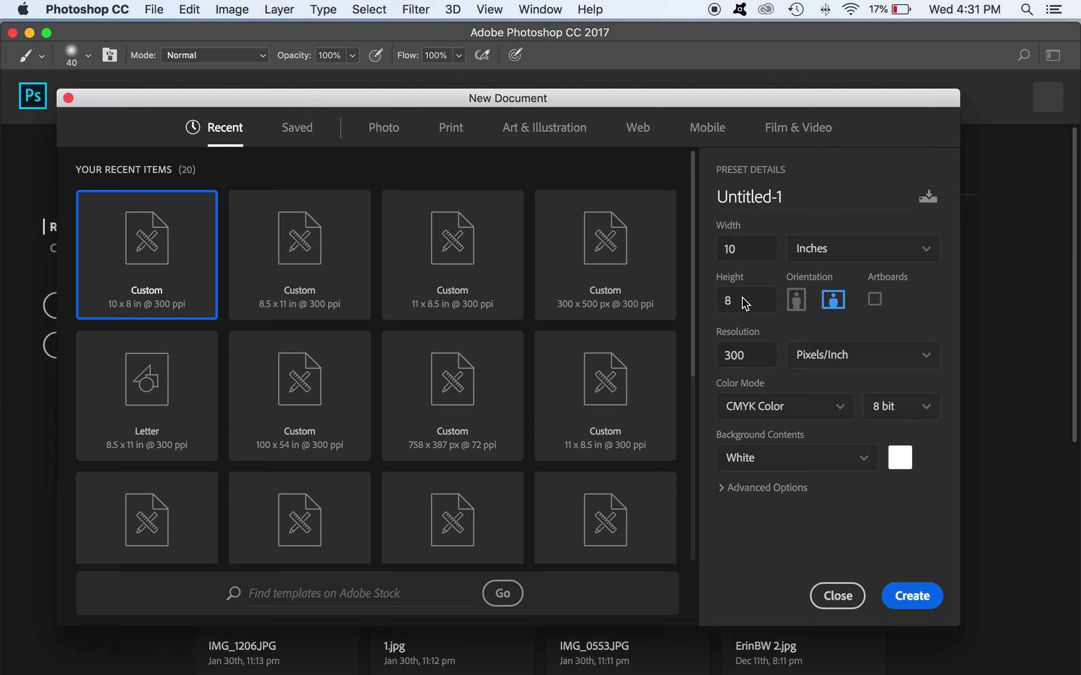
pyautogui.click(797, 303)
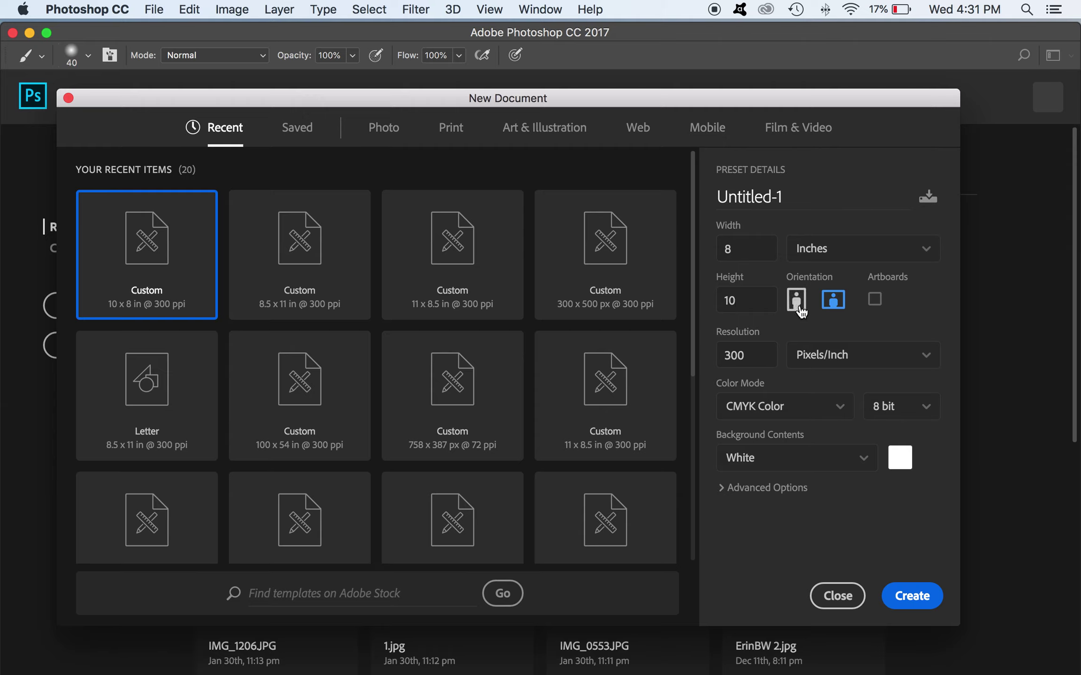
pyautogui.click(835, 303)
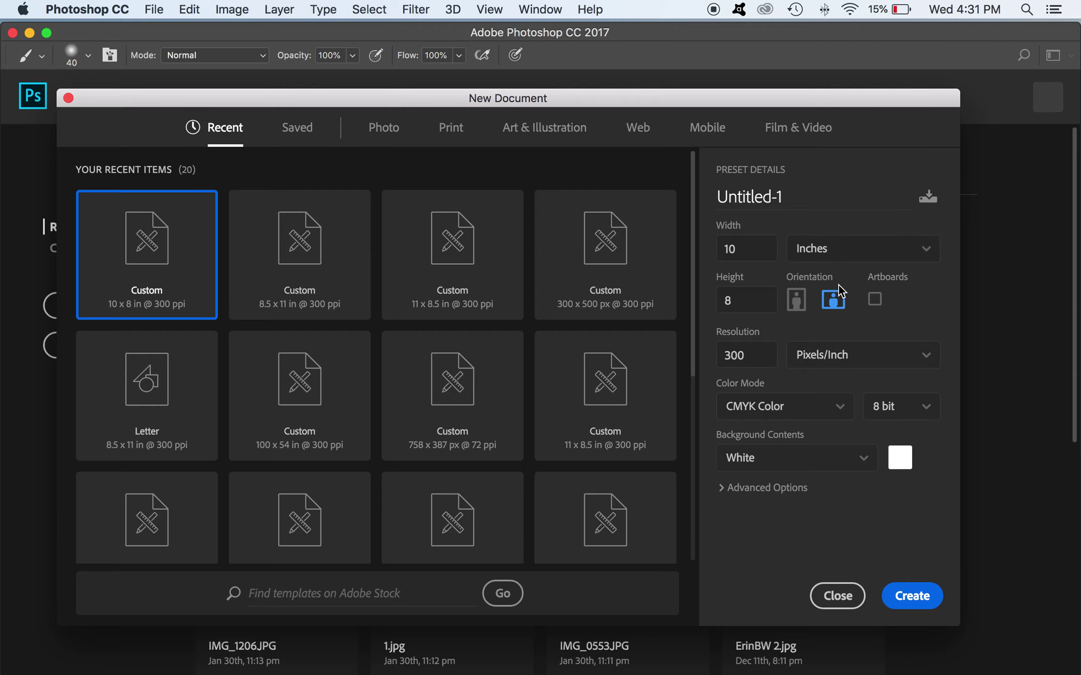
pyautogui.click(912, 597)
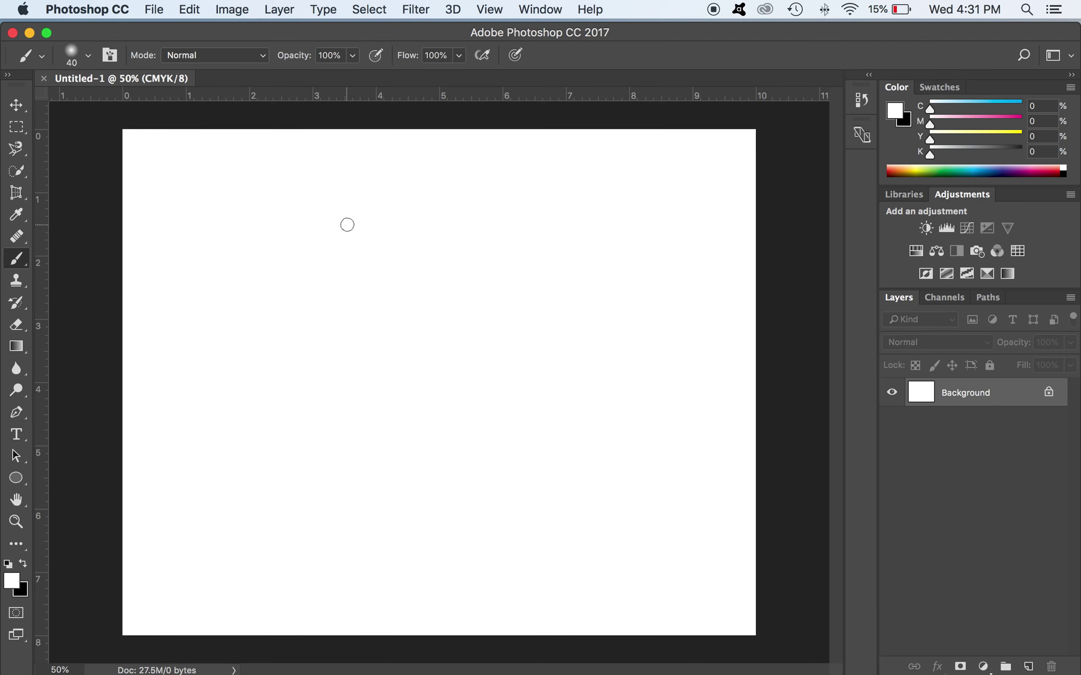
# Place the ImRonBurgundy? JPEG from the desktop onto the blank canvas as a new layer.
pyautogui.press('super+minus')
pyautogui.press('super+minus')
pyautogui.moveTo(319, 31); pyautogui.dragTo(192, 23)
pyautogui.moveTo(1050, 231); pyautogui.dragTo(308, 381)
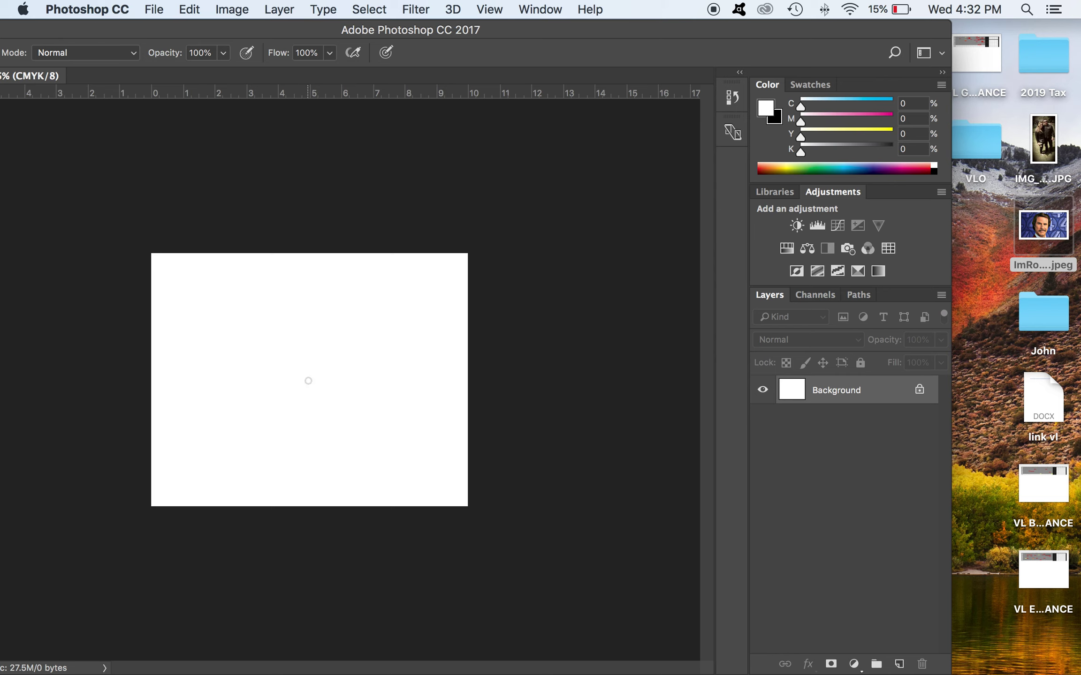
pyautogui.moveTo(108, 36); pyautogui.dragTo(330, 40)
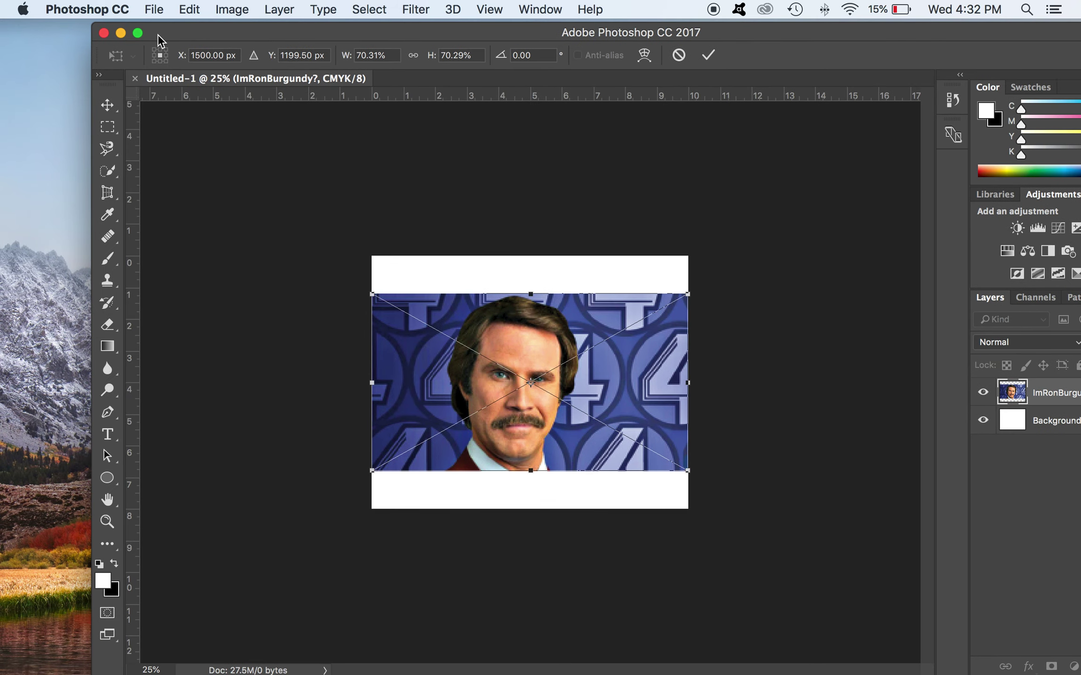
pyautogui.click(138, 33)
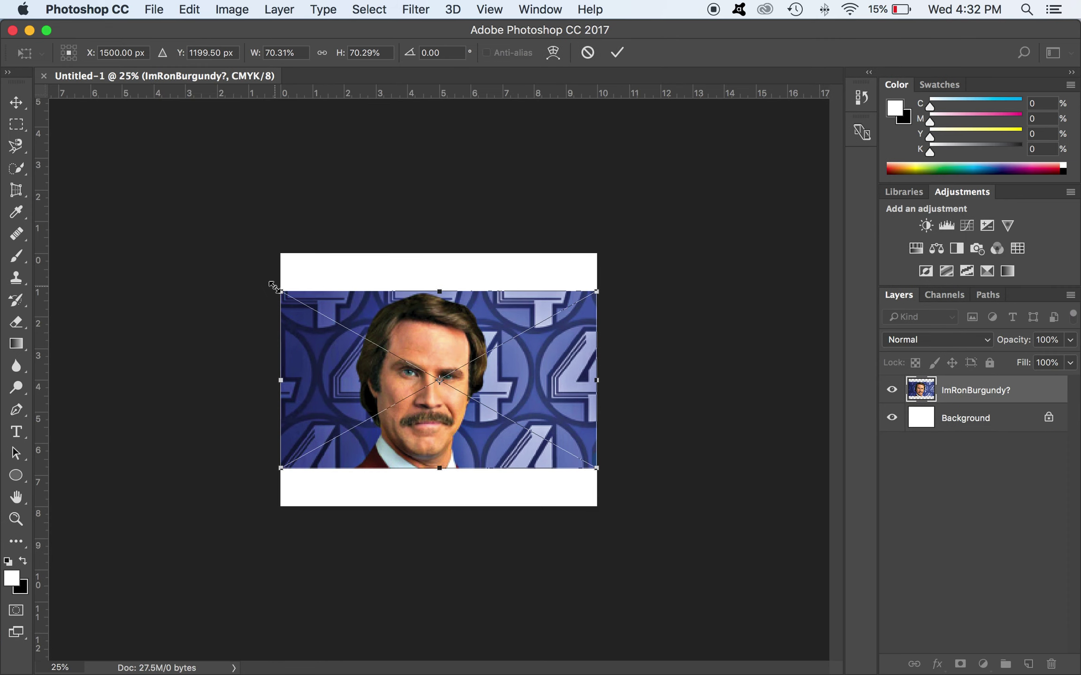
# Enlarge and reposition the placed portrait so it fills the whole canvas, and commit the placement.
pyautogui.moveTo(273, 287); pyautogui.dragTo(203, 252)
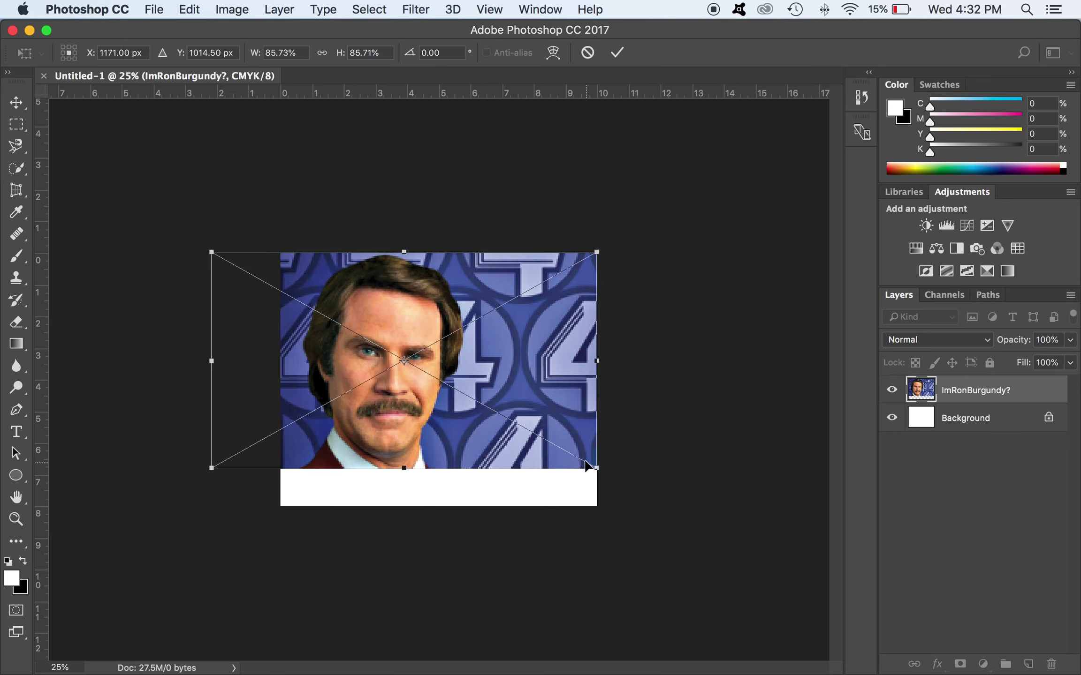
pyautogui.moveTo(597, 468); pyautogui.dragTo(671, 505)
pyautogui.moveTo(364, 394)
pyautogui.mouseDown()
pyautogui.moveTo(404, 394)
pyautogui.moveTo(381, 394)
pyautogui.mouseUp()
pyautogui.press('Return')
pyautogui.press('b')
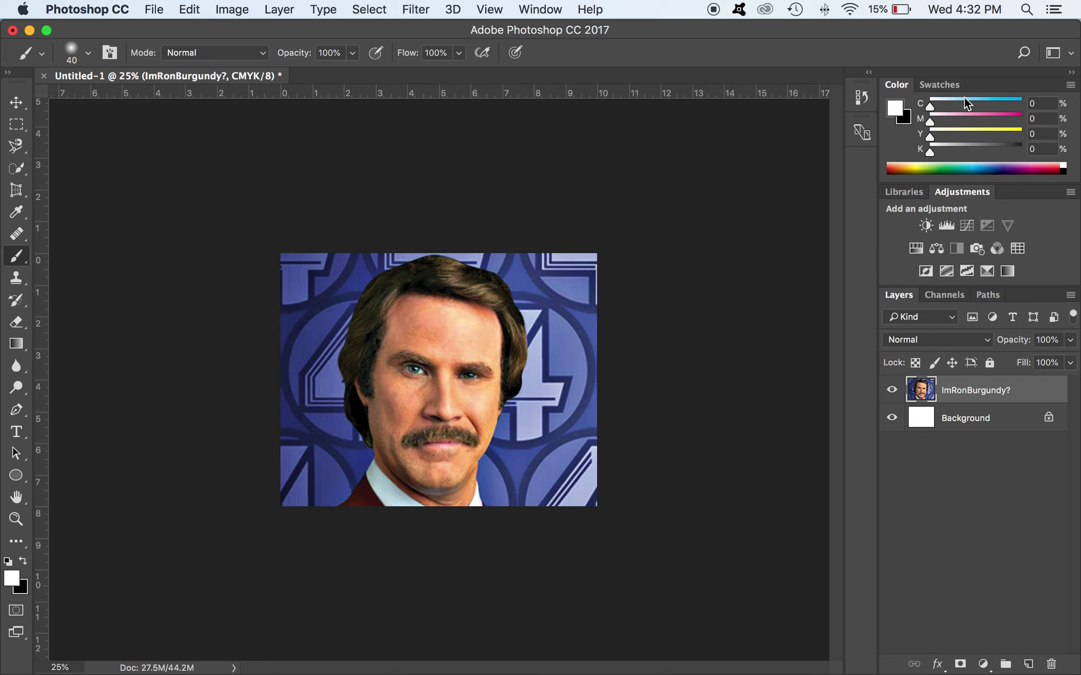
# Reset the Essentials workspace and add a Hue/Saturation adjustment layer with Saturation set to -100.
pyautogui.click(1065, 60)
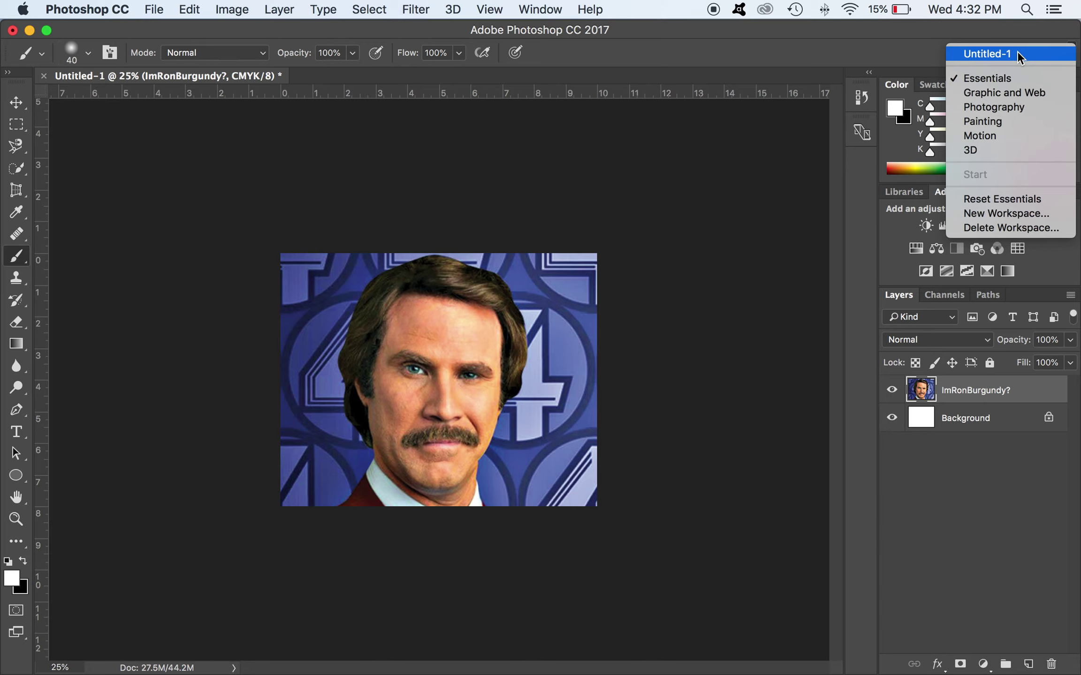
pyautogui.click(1021, 202)
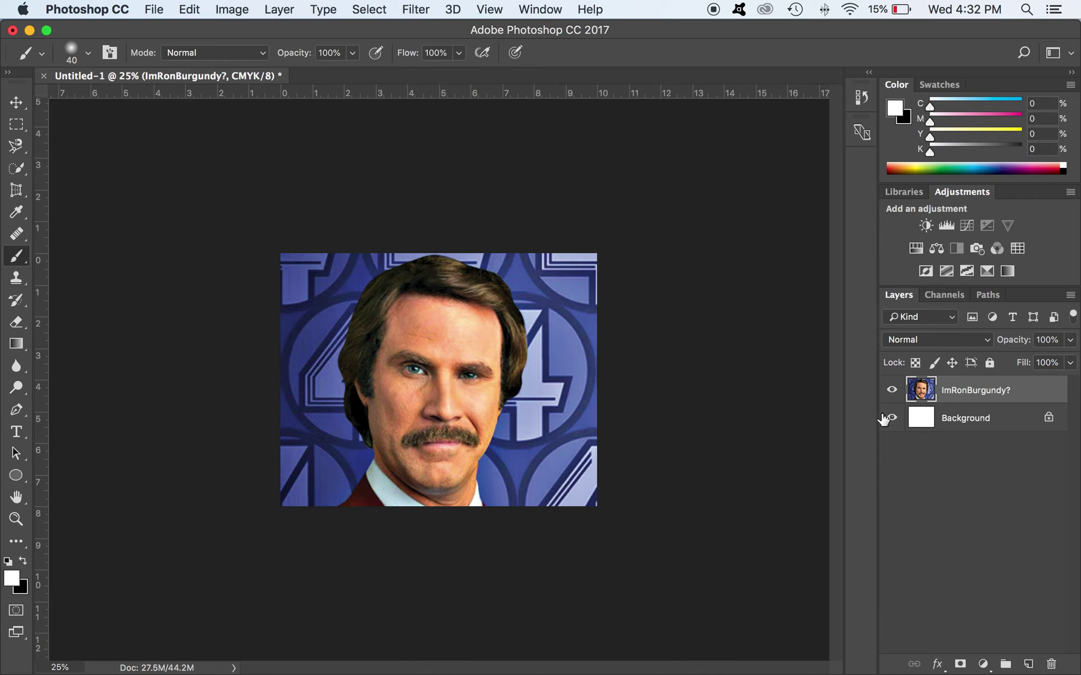
pyautogui.click(921, 255)
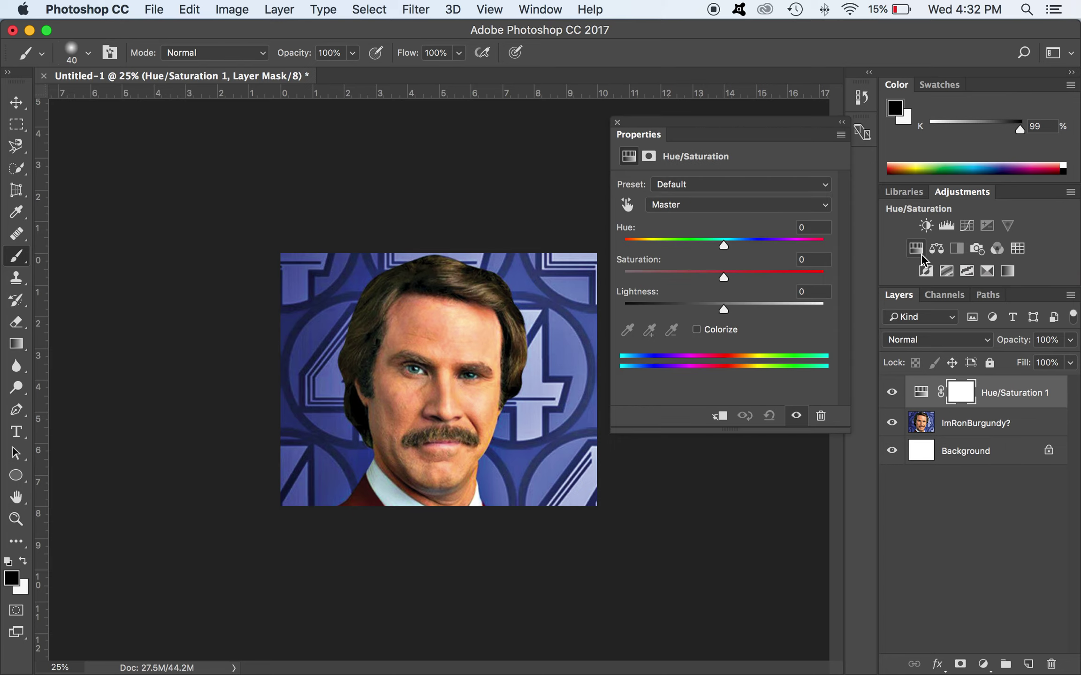
pyautogui.moveTo(731, 278); pyautogui.dragTo(623, 278)
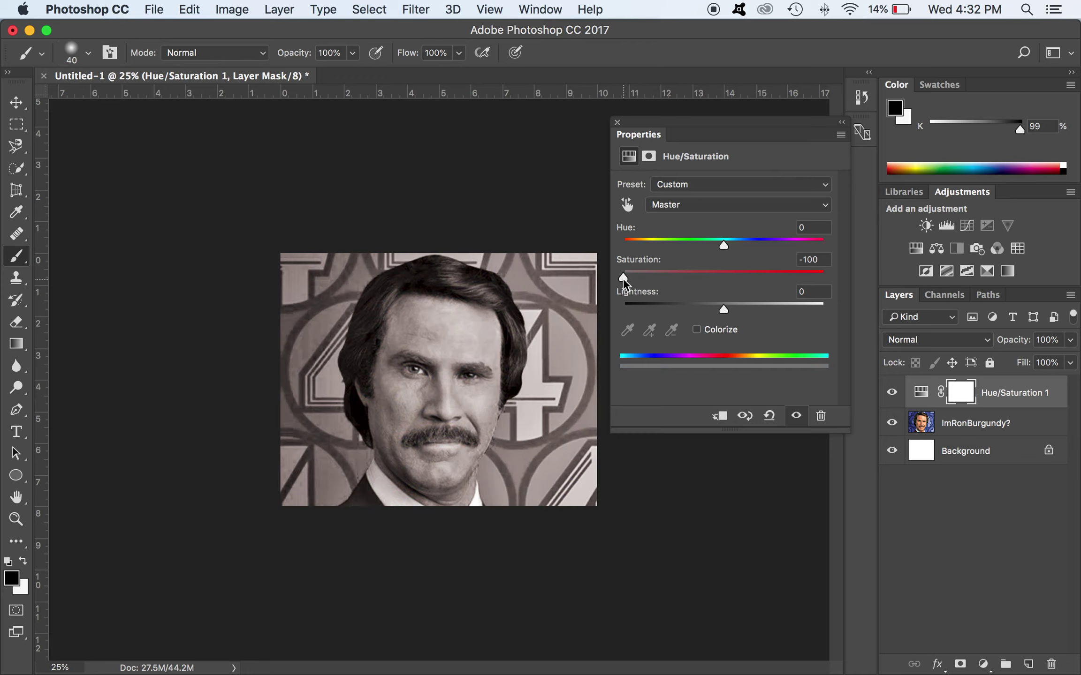
pyautogui.click(618, 123)
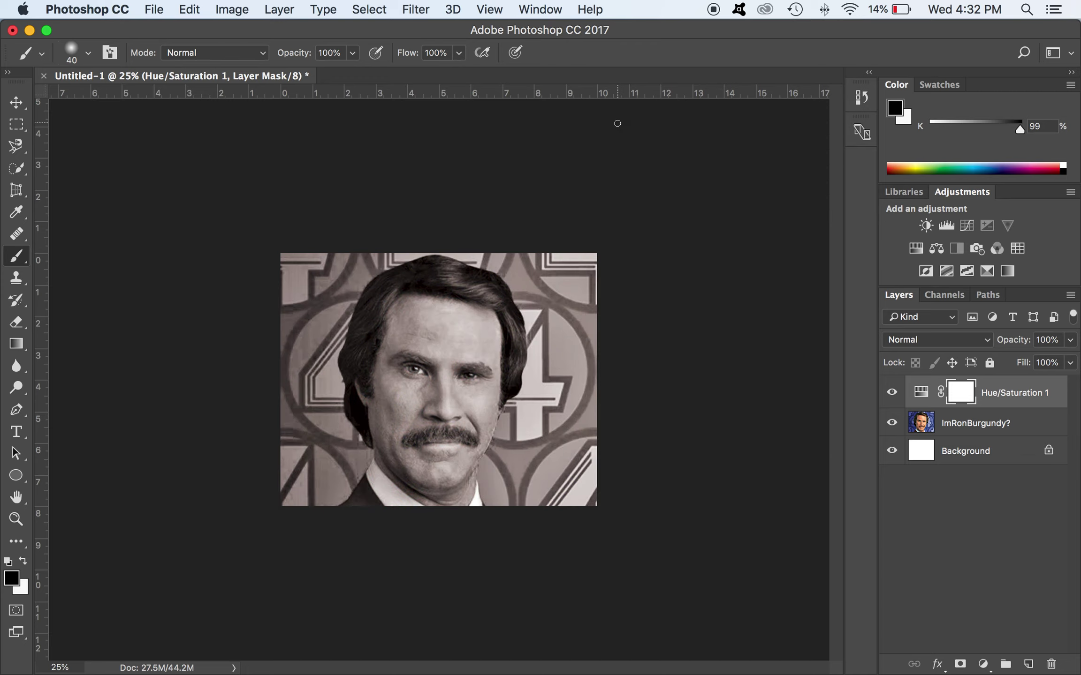
# Add a Brightness/Contrast adjustment layer, and above it a Posterize adjustment layer set to 2 levels.
pyautogui.click(926, 226)
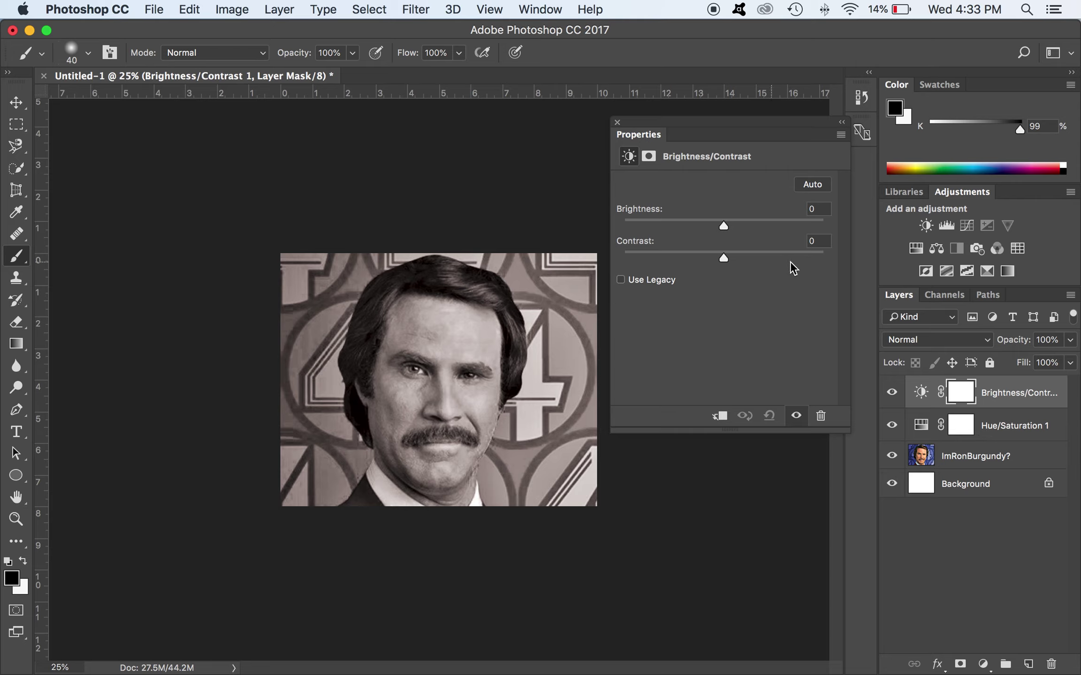
pyautogui.click(947, 272)
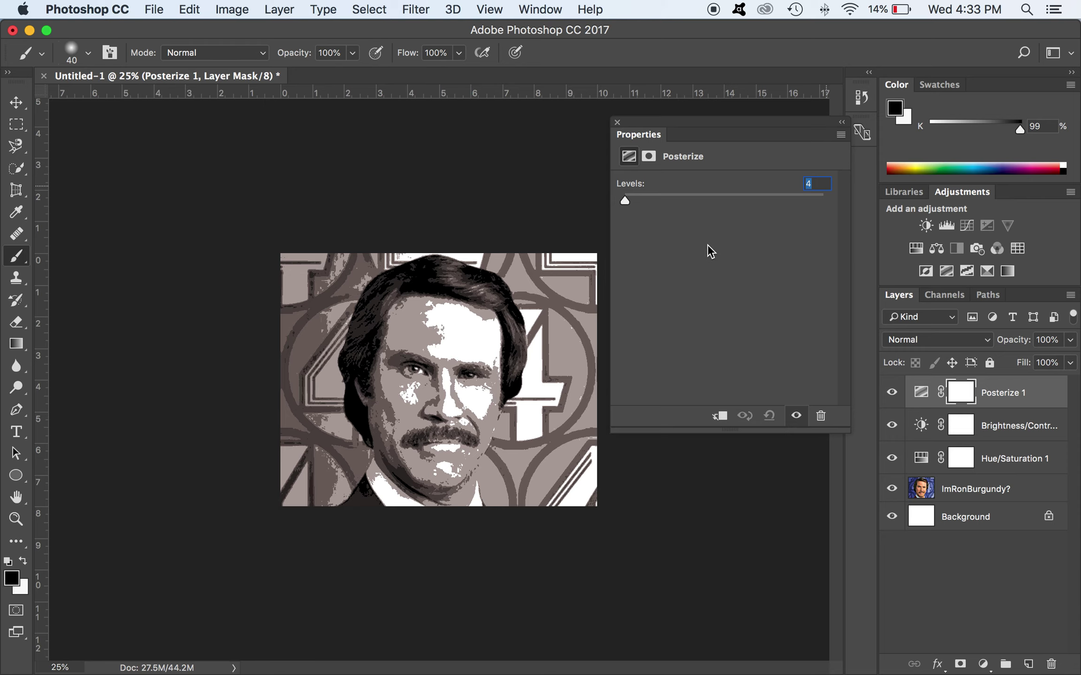
pyautogui.write('2')
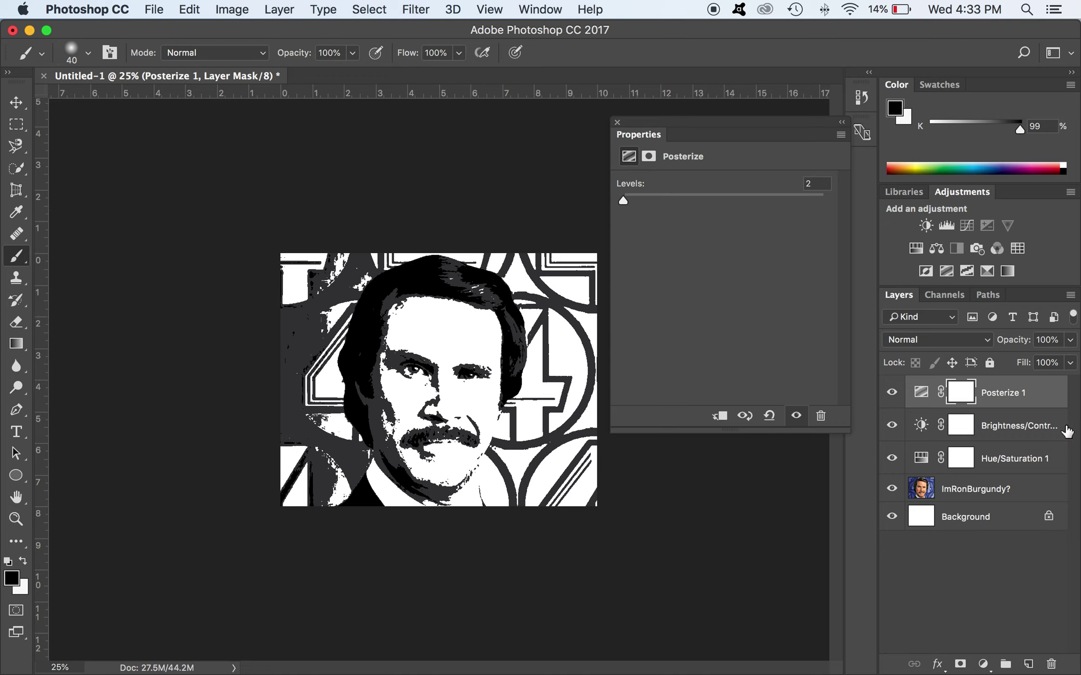
# Set the Brightness/Contrast adjustment layer to Brightness 8 and Contrast 7.
pyautogui.click(962, 426)
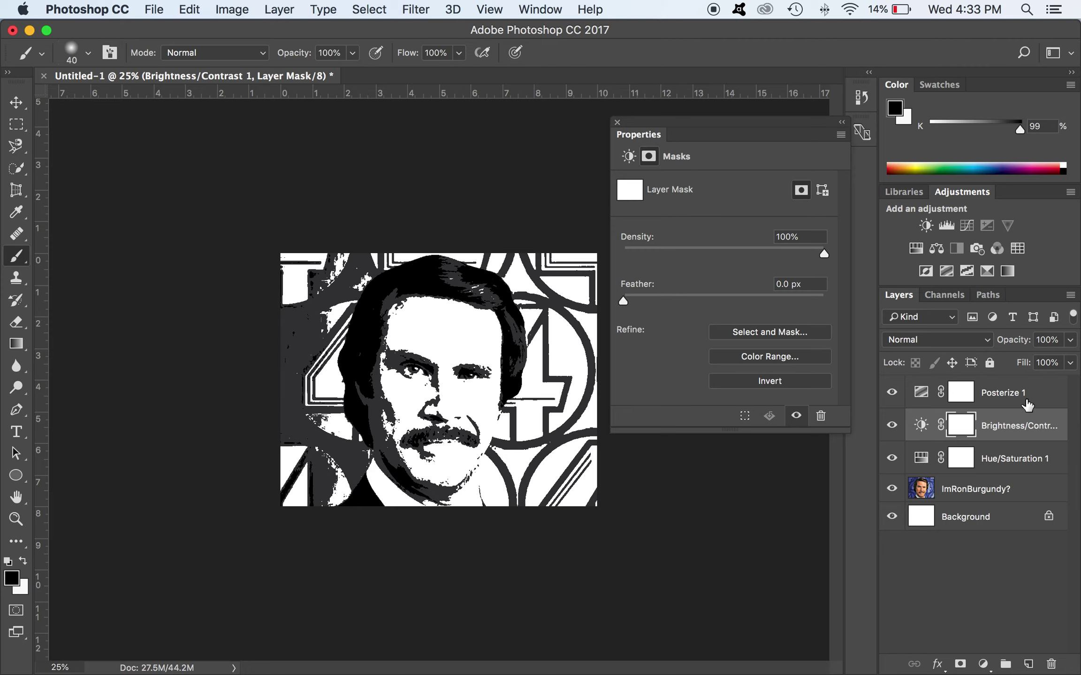
pyautogui.click(629, 156)
pyautogui.moveTo(725, 257); pyautogui.dragTo(728, 226)
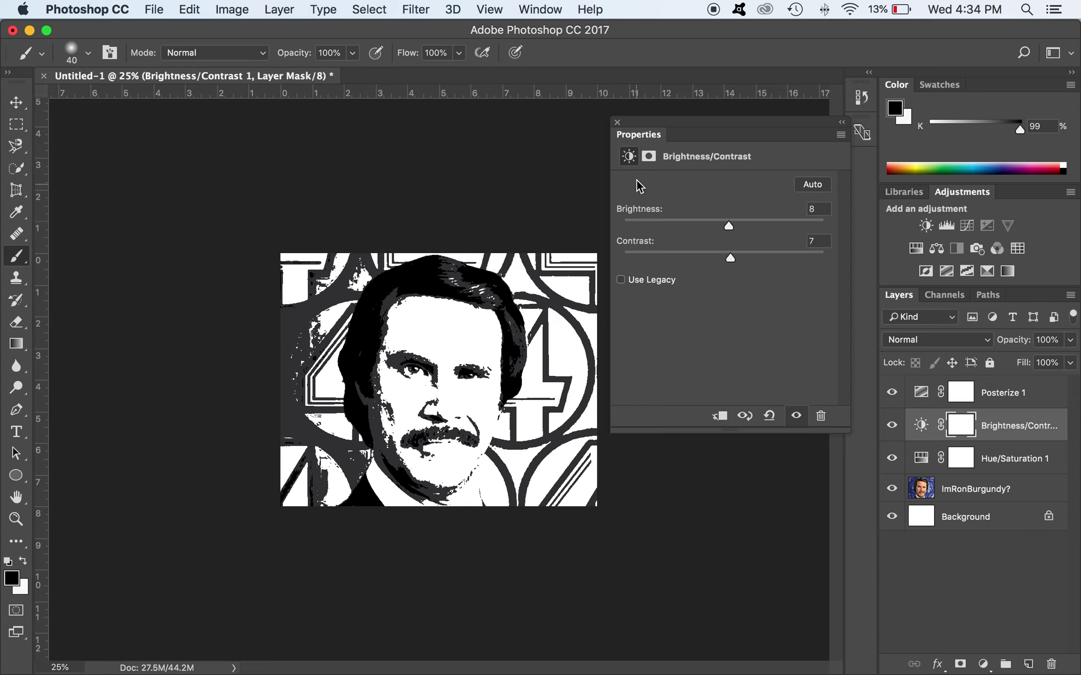
pyautogui.click(618, 123)
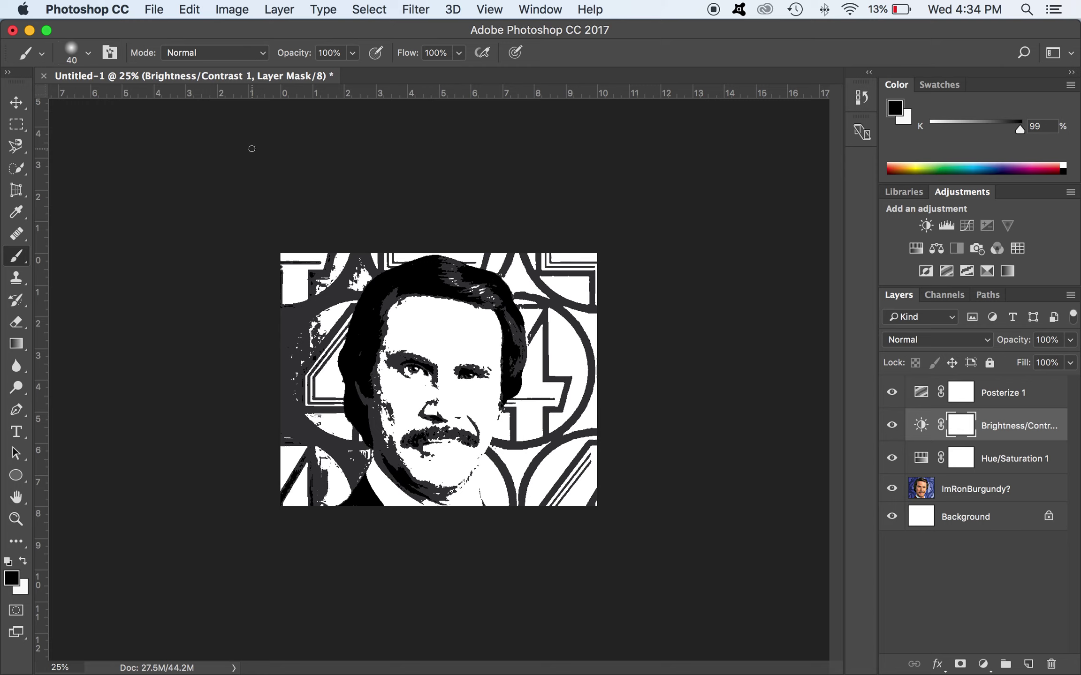
# Save a copy of the posterized portrait to the Desktop in JPEG format as demo.jpg.
pyautogui.click(151, 11)
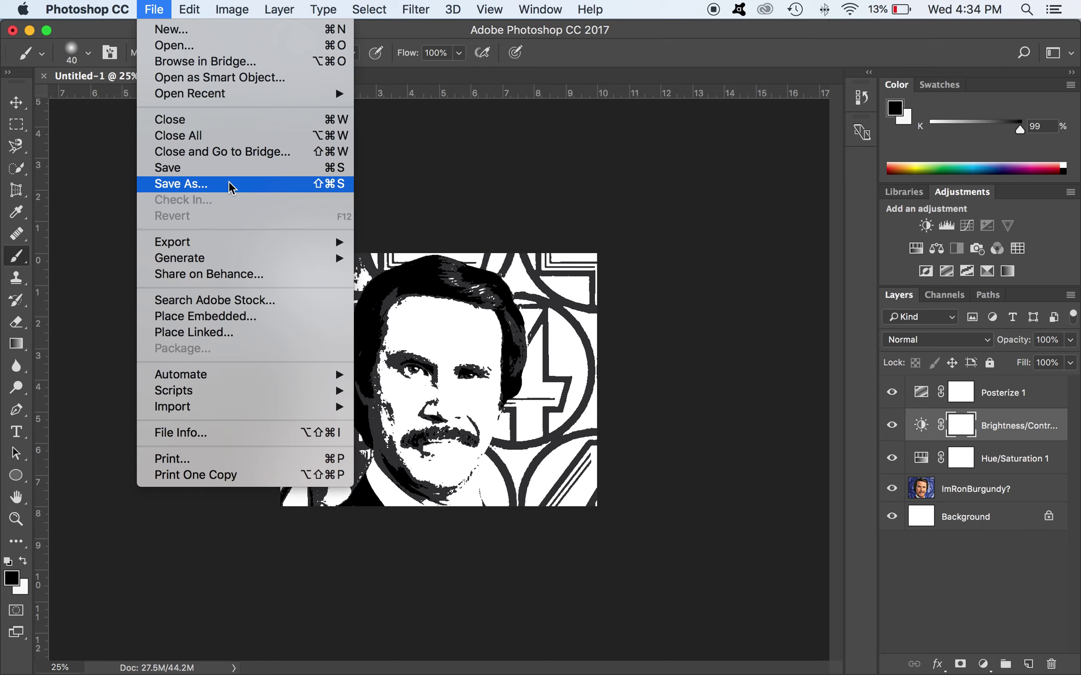
pyautogui.click(509, 261)
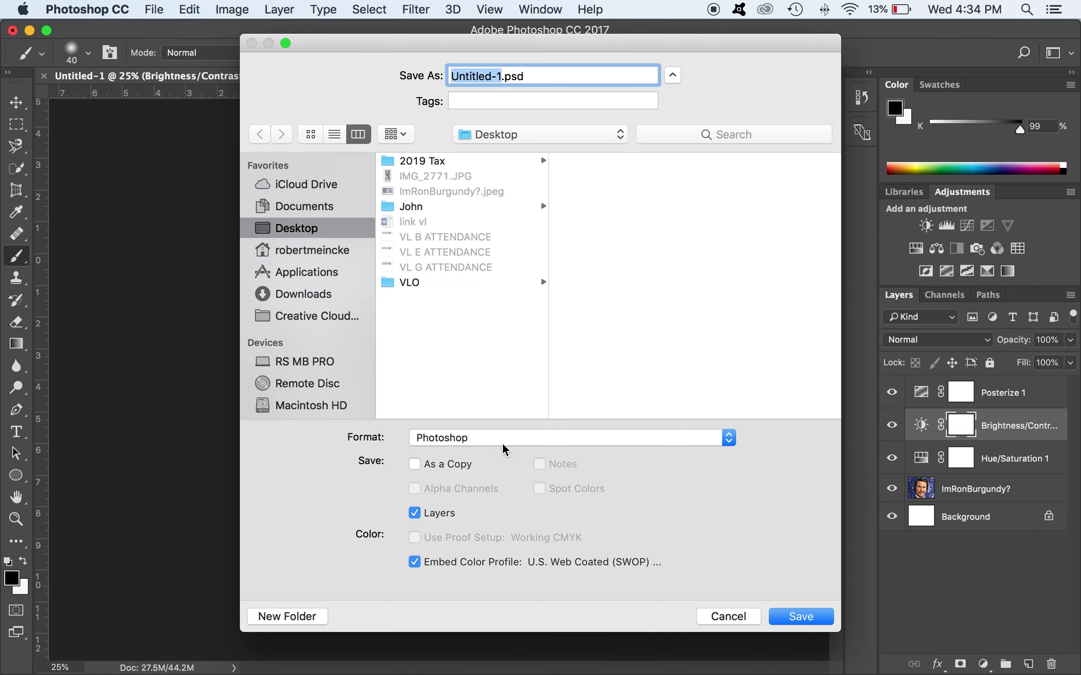
pyautogui.click(504, 440)
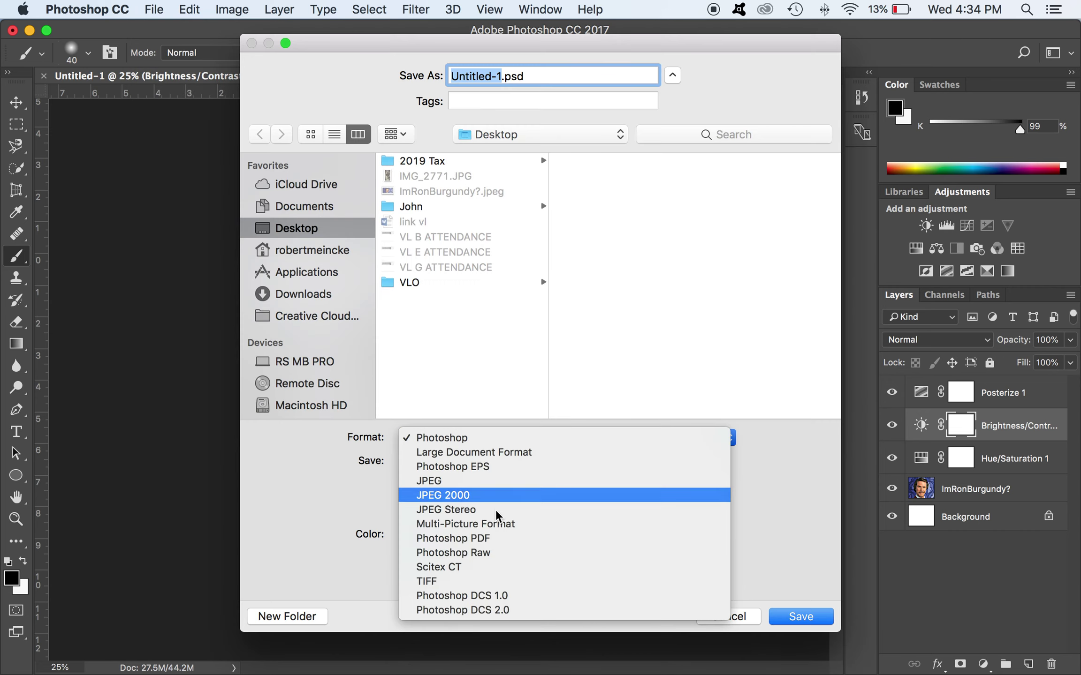
pyautogui.click(511, 480)
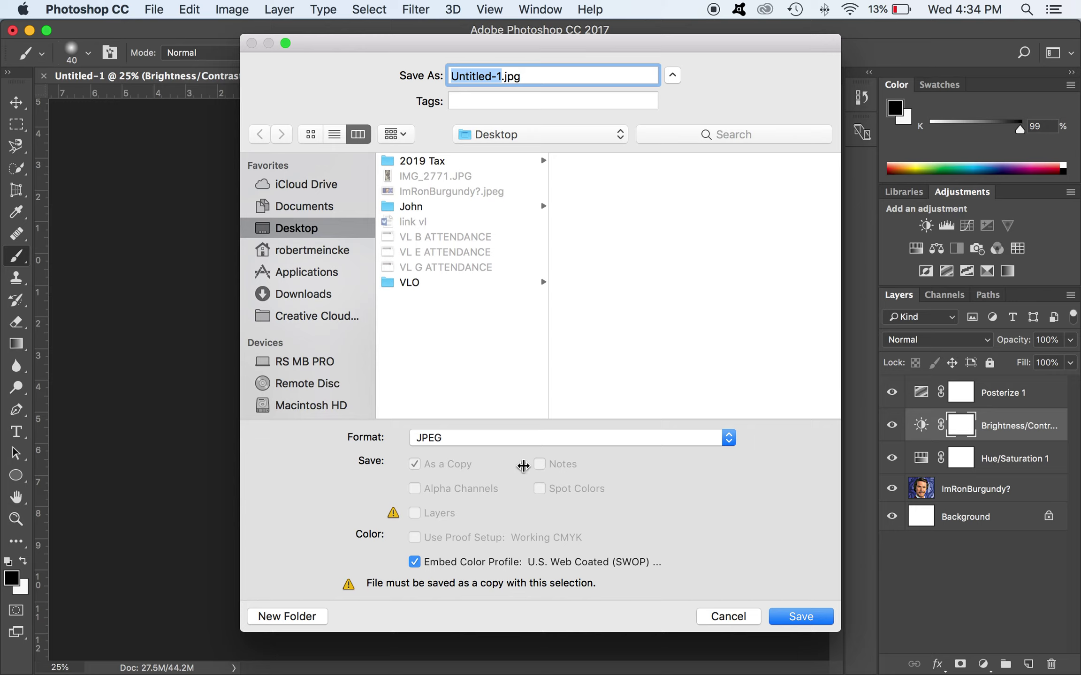
pyautogui.write('demo')
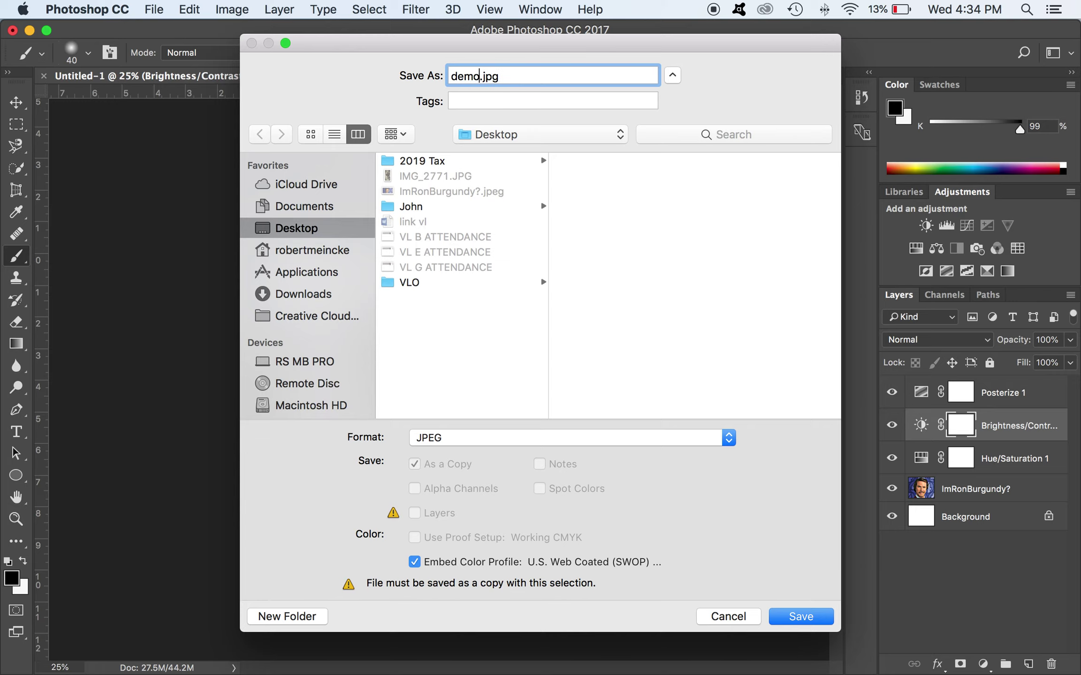
pyautogui.click(819, 620)
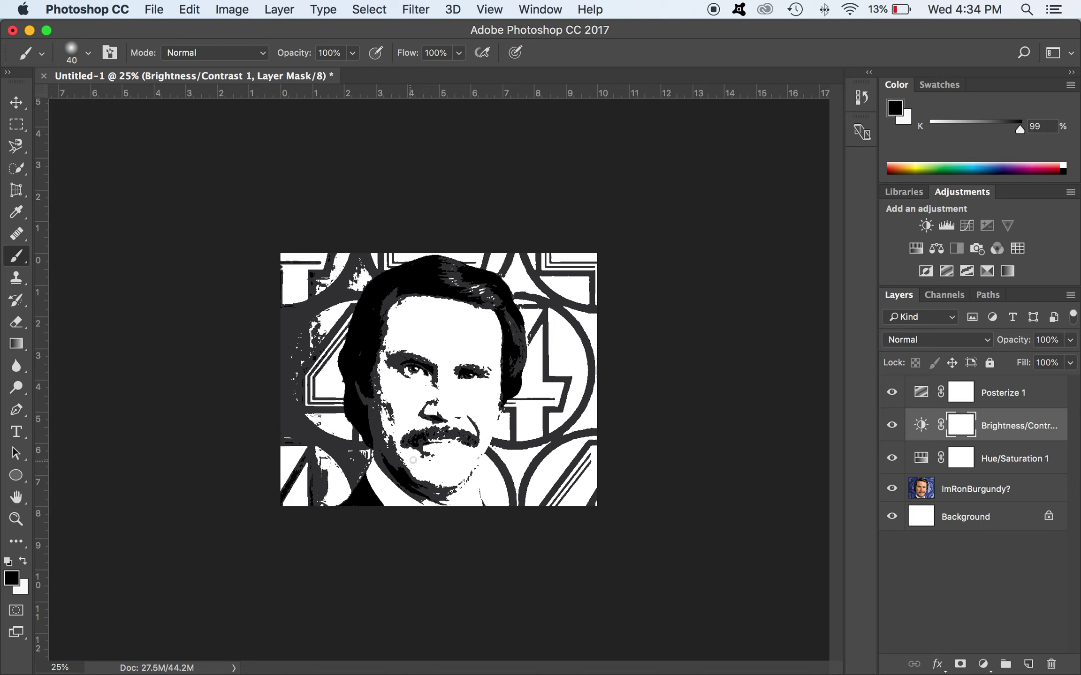
# Switch to Illustrator and create a new 10 x 8 inch landscape document in CMYK Color with one artboard.
pyautogui.click(29, 31)
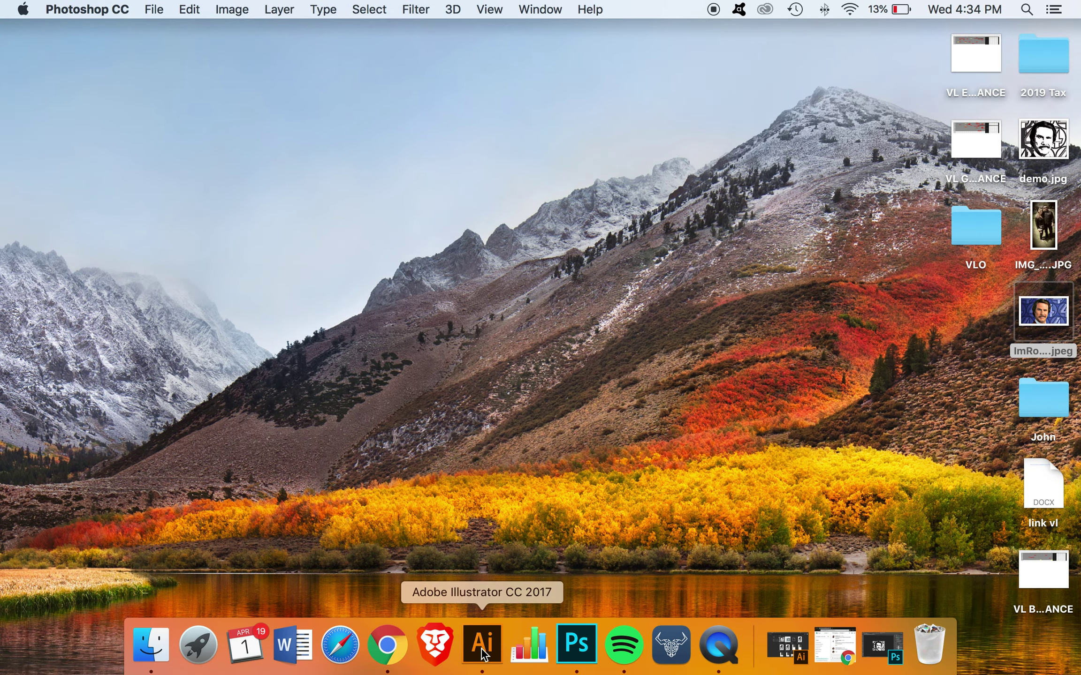
pyautogui.click(481, 647)
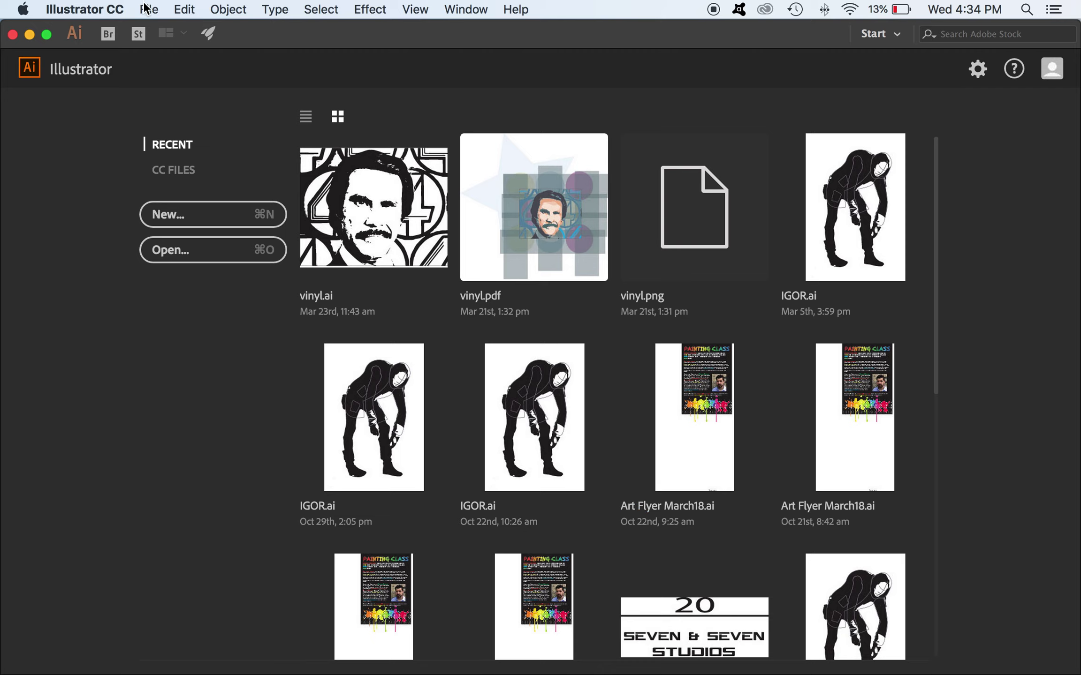
pyautogui.click(146, 8)
pyautogui.click(301, 36)
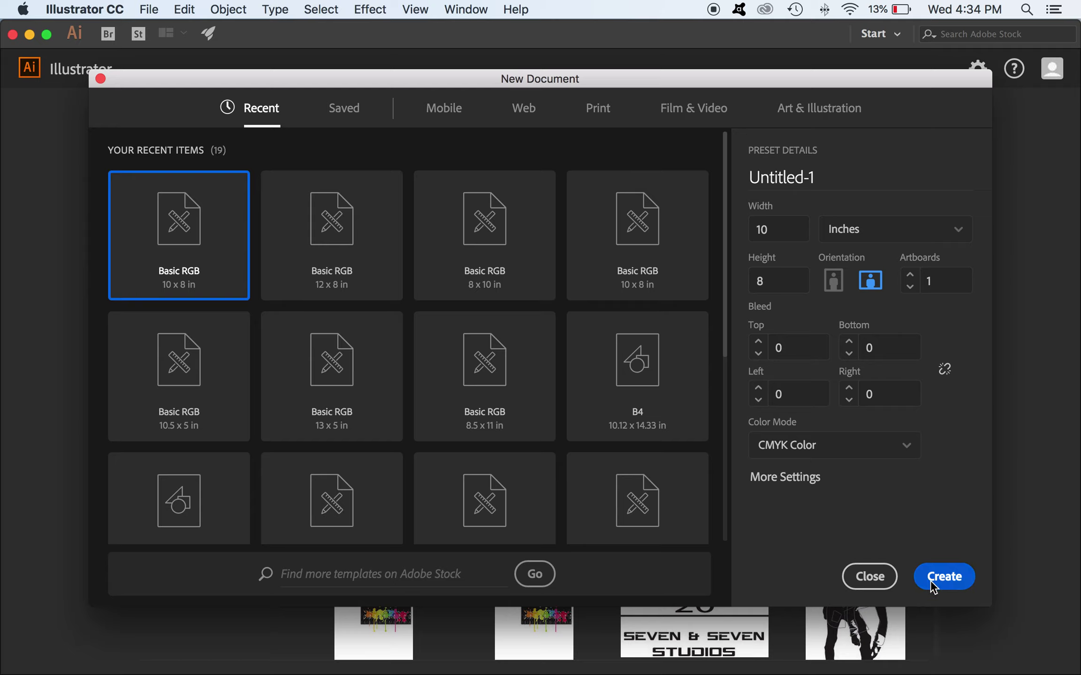
pyautogui.click(945, 580)
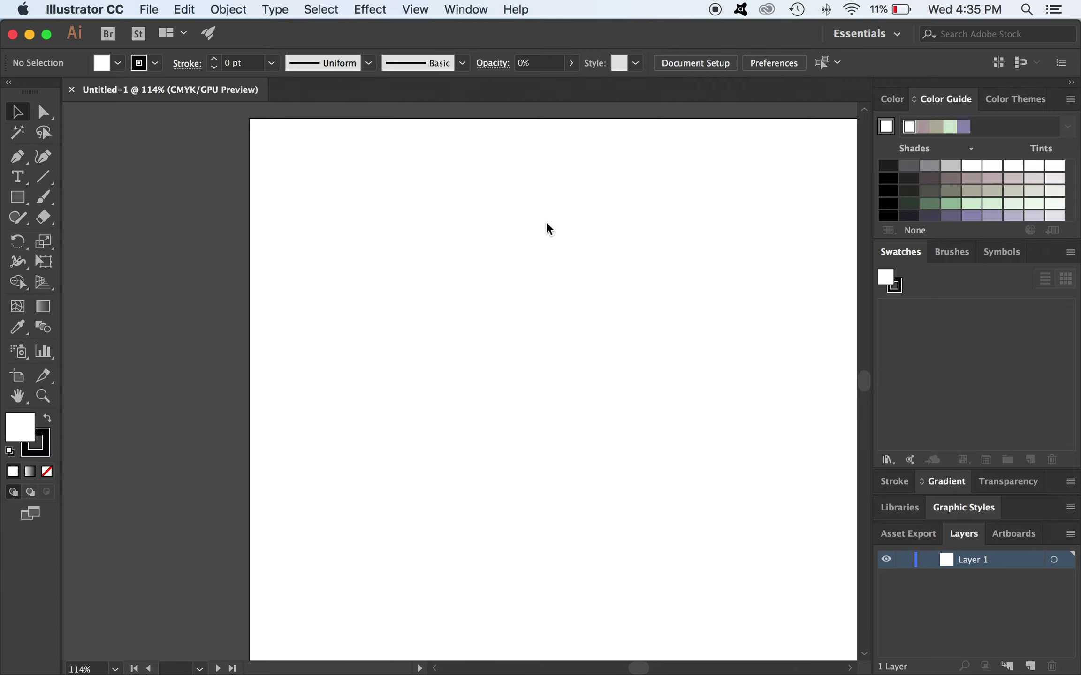
# Place demo.jpg from the desktop onto the blank Illustrator artboard.
pyautogui.press('super+minus')
pyautogui.press('super+minus')
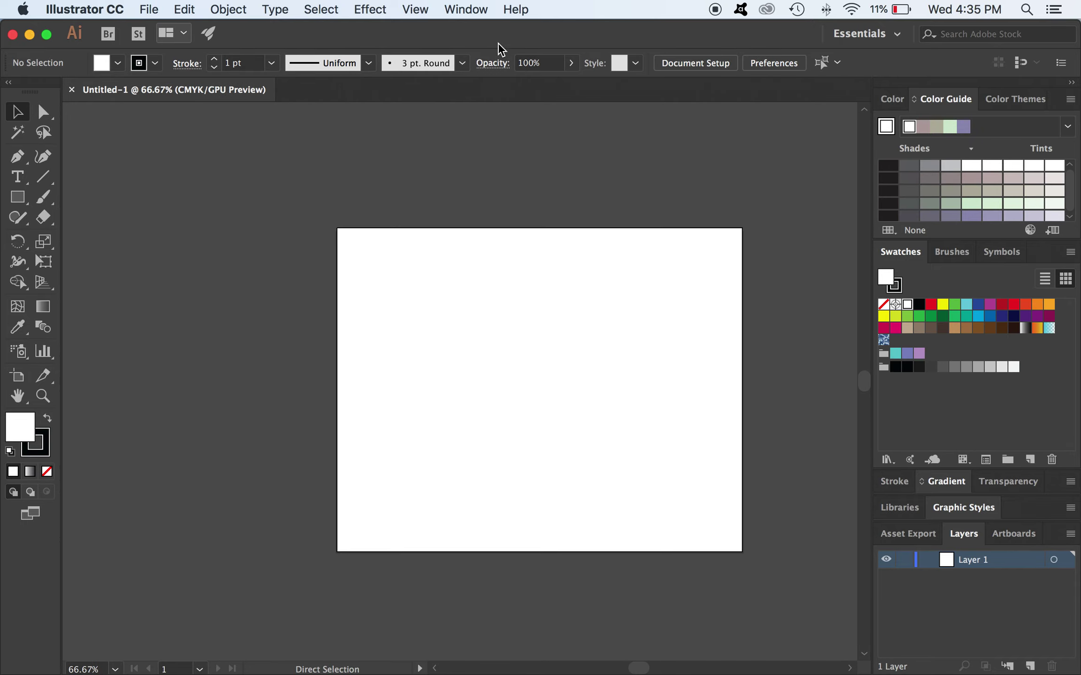
pyautogui.press('super+m')
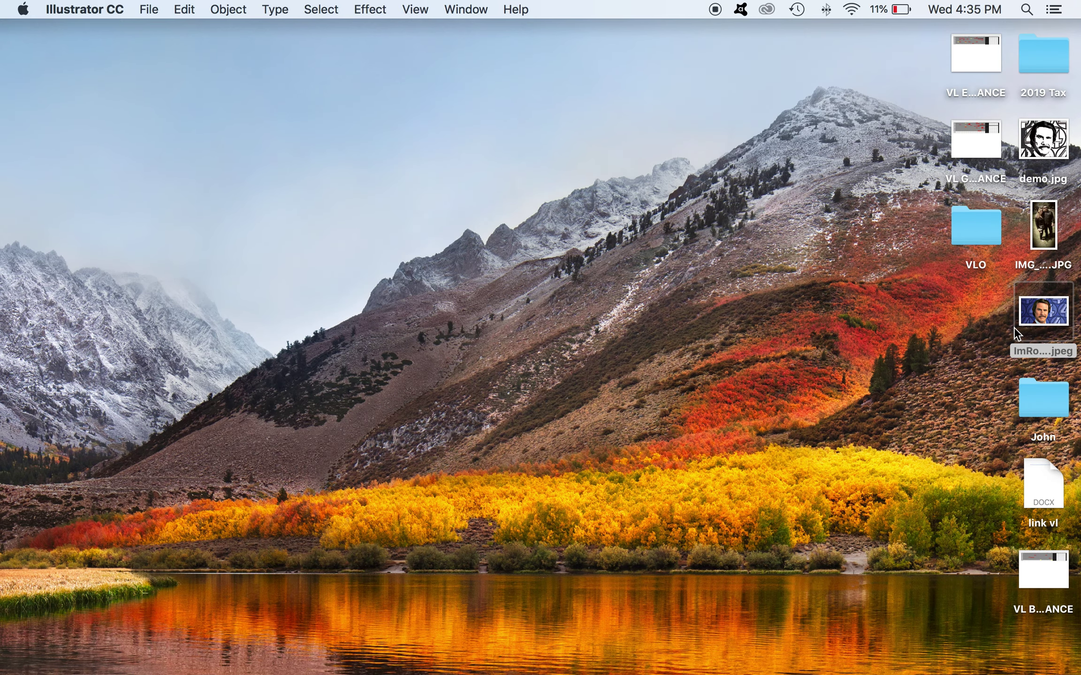
pyautogui.moveTo(719, 648)
pyautogui.click(488, 647)
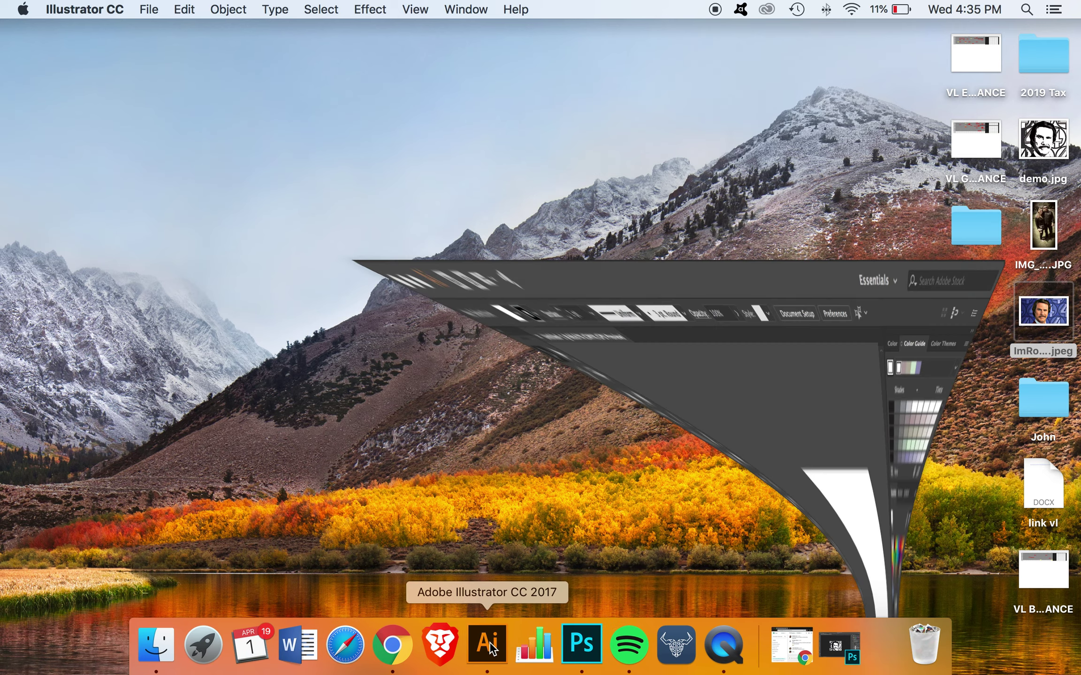
pyautogui.moveTo(801, 36); pyautogui.dragTo(671, 59)
pyautogui.moveTo(1053, 146)
pyautogui.mouseDown()
pyautogui.moveTo(391, 516)
pyautogui.moveTo(378, 462)
pyautogui.mouseUp()
pyautogui.moveTo(115, 57); pyautogui.dragTo(313, 42)
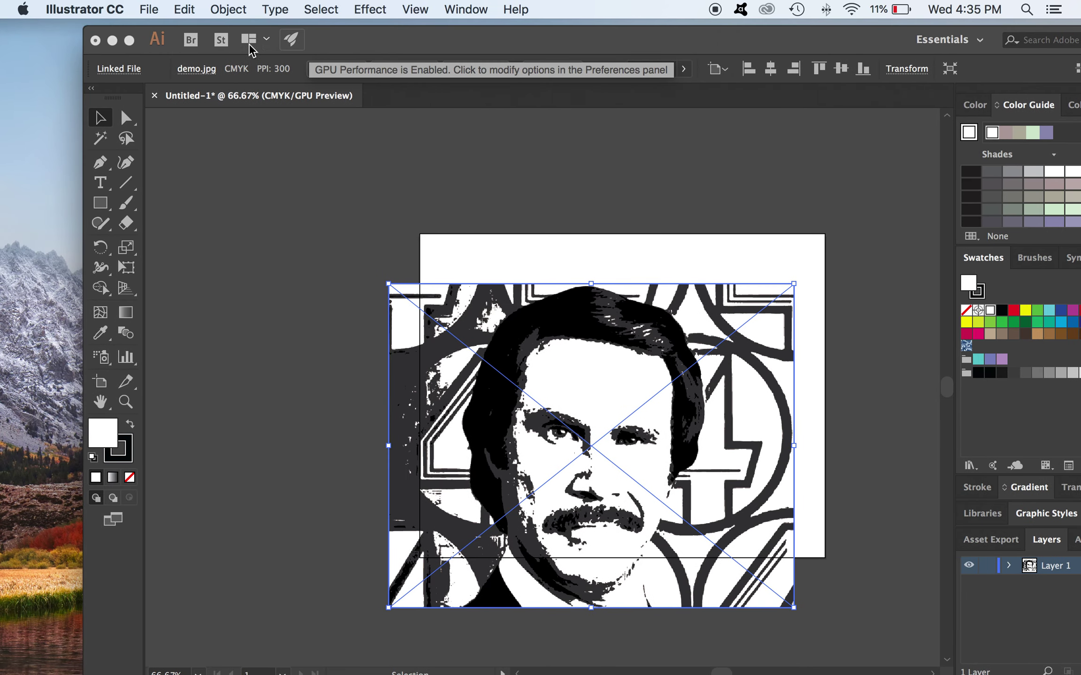
# Enlarge the document window, align the placed demo.jpg portrait with the artboard, and embed the image.
pyautogui.click(129, 40)
pyautogui.moveTo(421, 475); pyautogui.dragTo(451, 427)
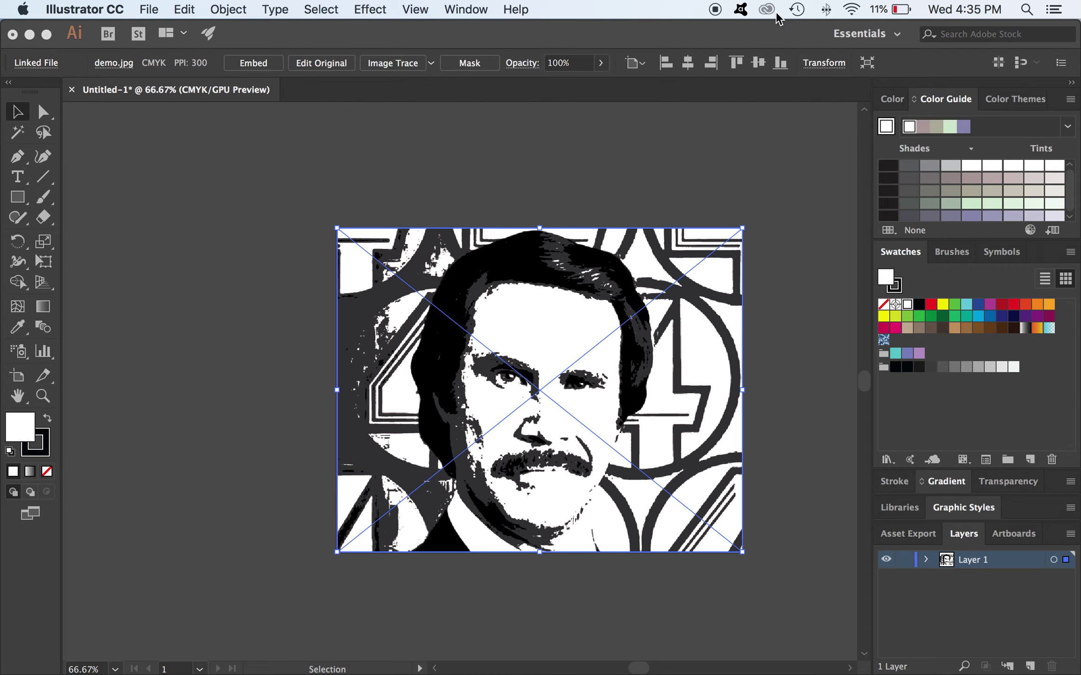
pyautogui.click(900, 36)
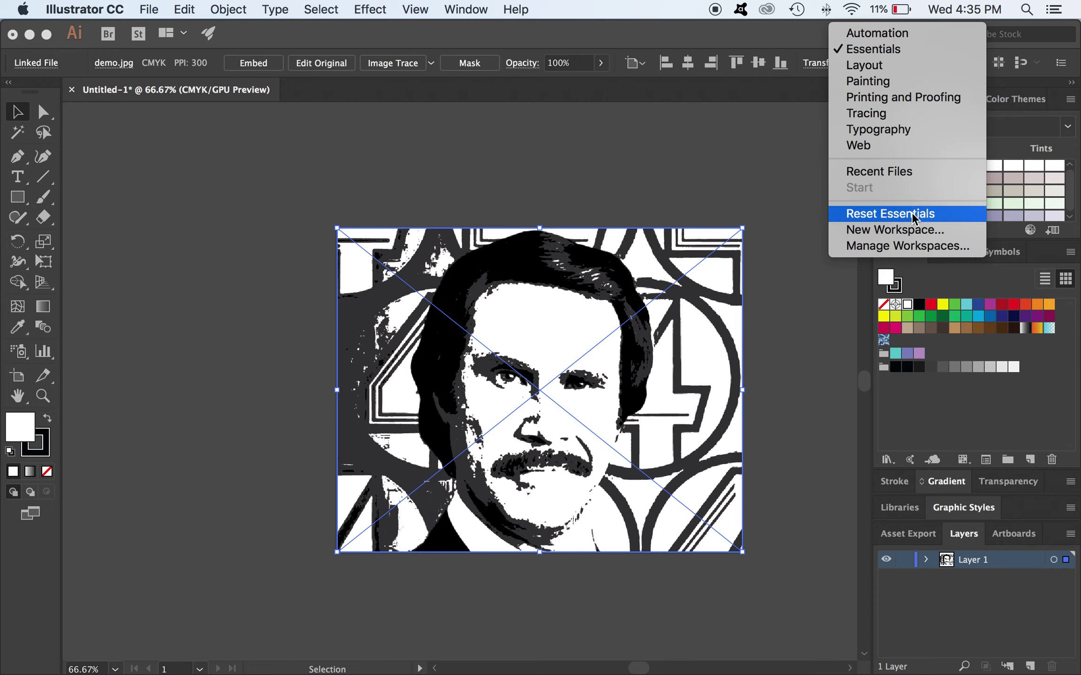
pyautogui.click(721, 135)
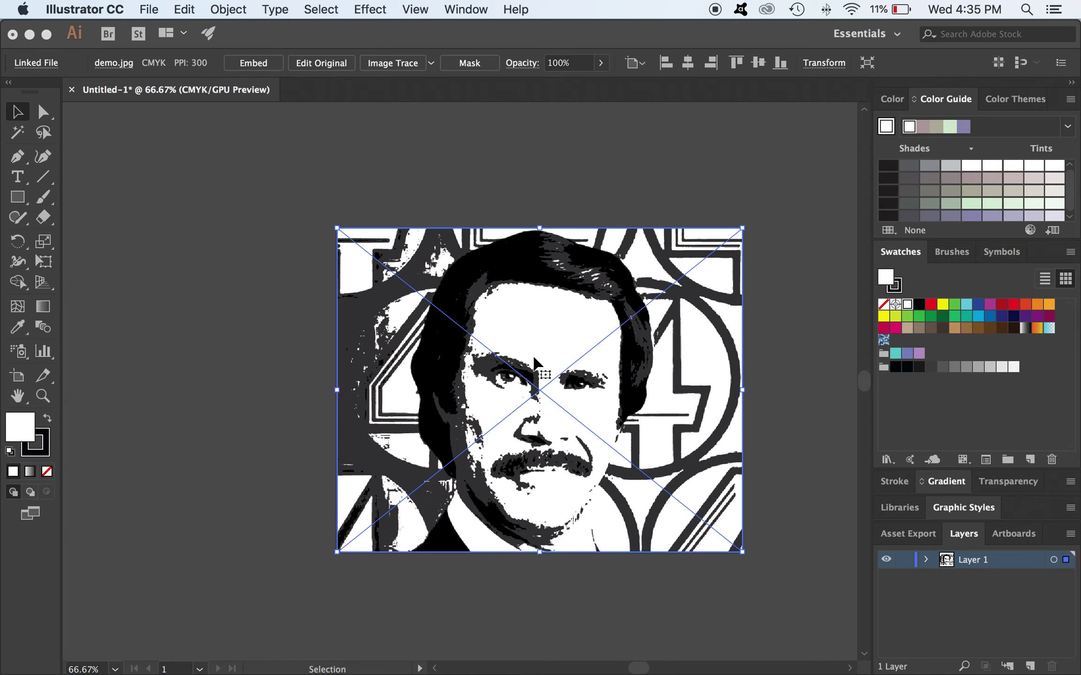
pyautogui.click(247, 65)
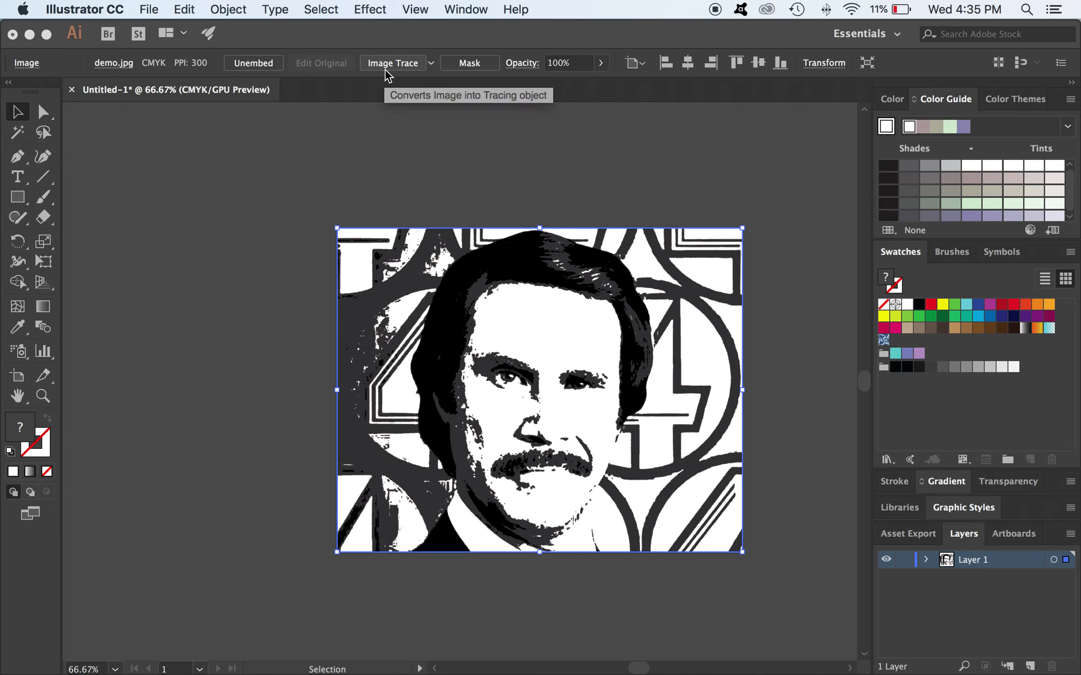
# Image-trace the embedded portrait in Black and White mode with Ignore White and Preview enabled, accepting the large-image trace.
pyautogui.click(474, 10)
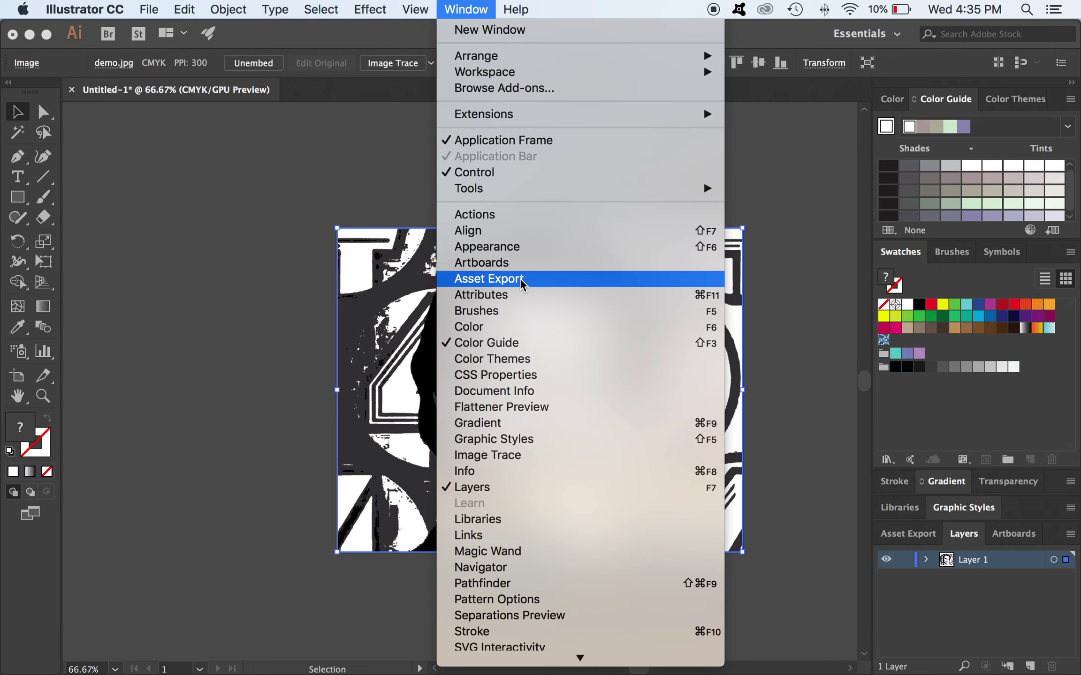
pyautogui.click(544, 458)
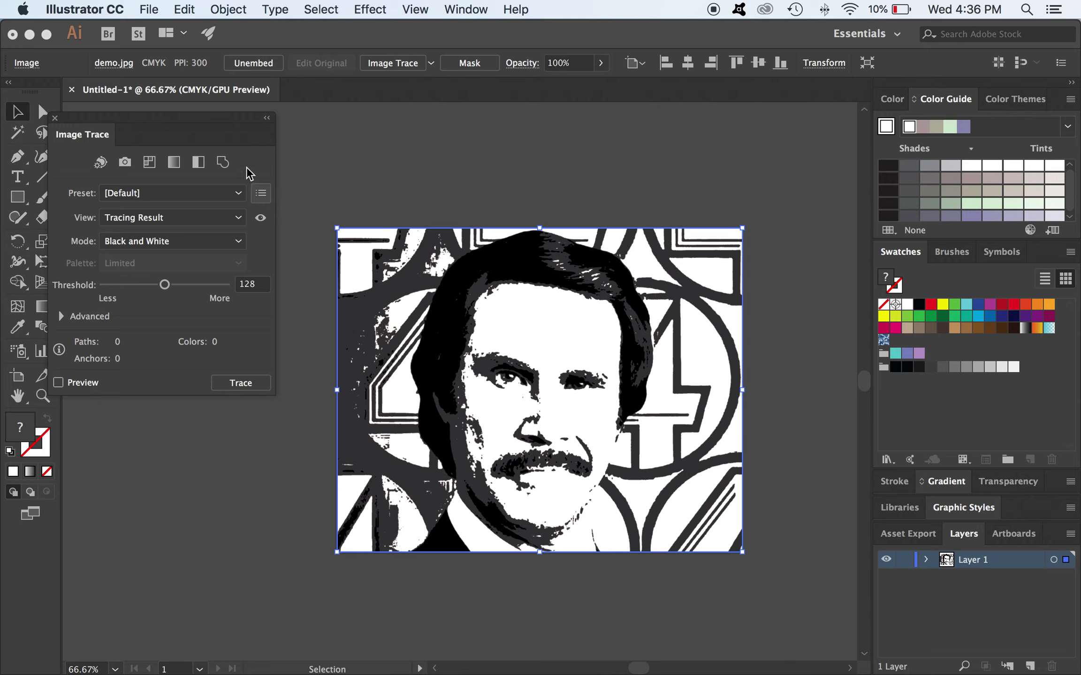
pyautogui.moveTo(133, 119); pyautogui.dragTo(154, 120)
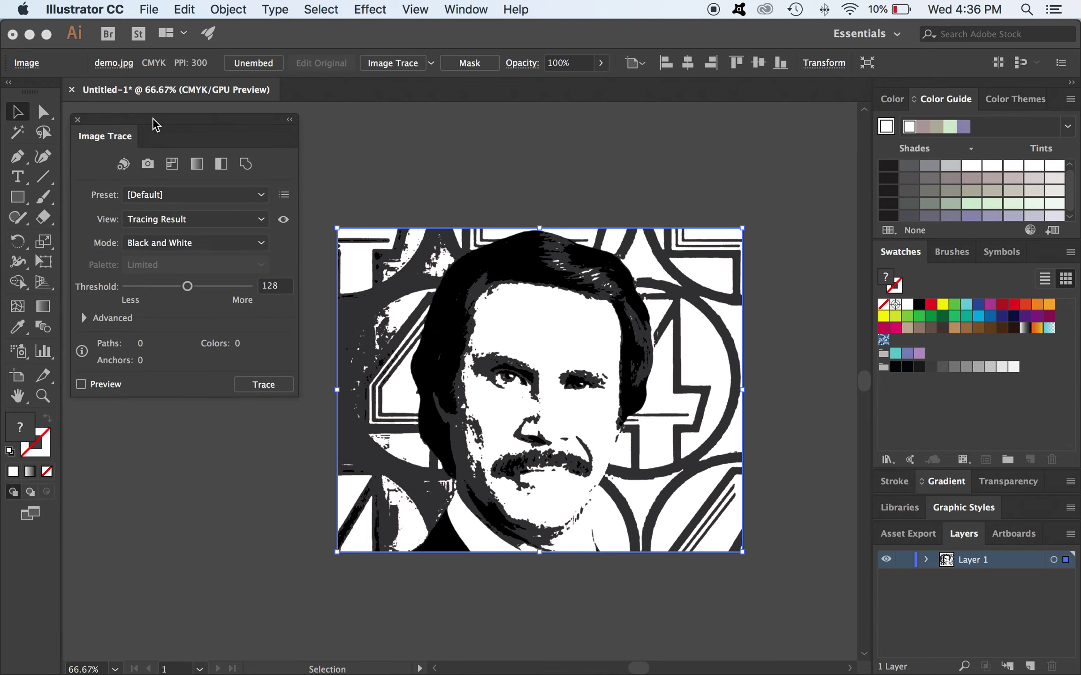
pyautogui.click(84, 318)
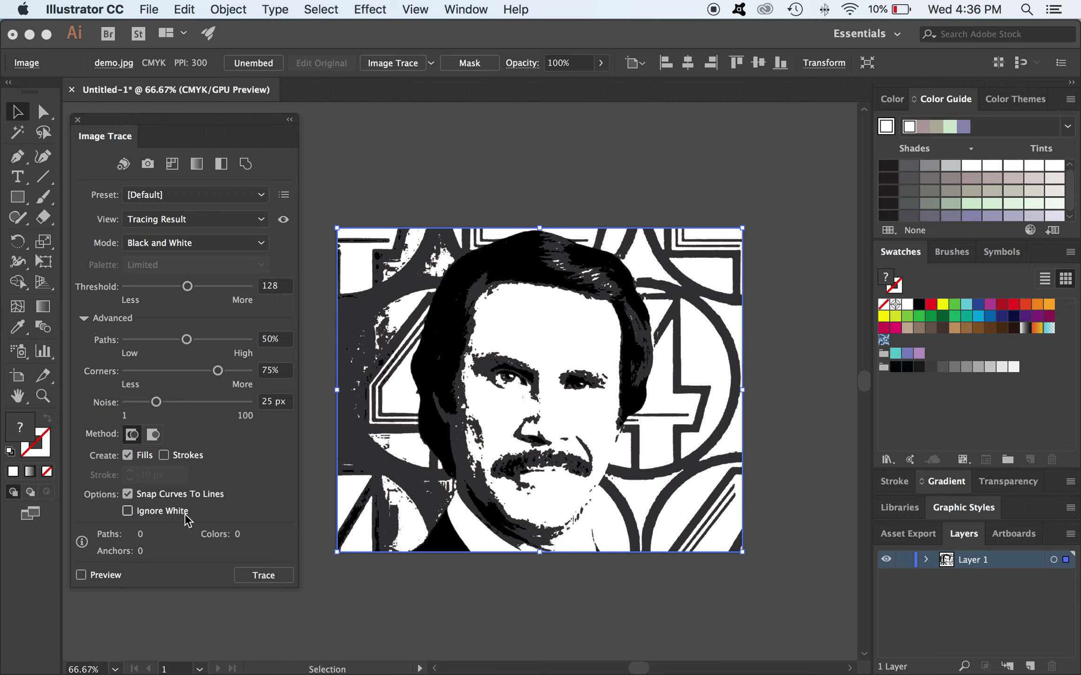
pyautogui.click(128, 511)
pyautogui.click(81, 576)
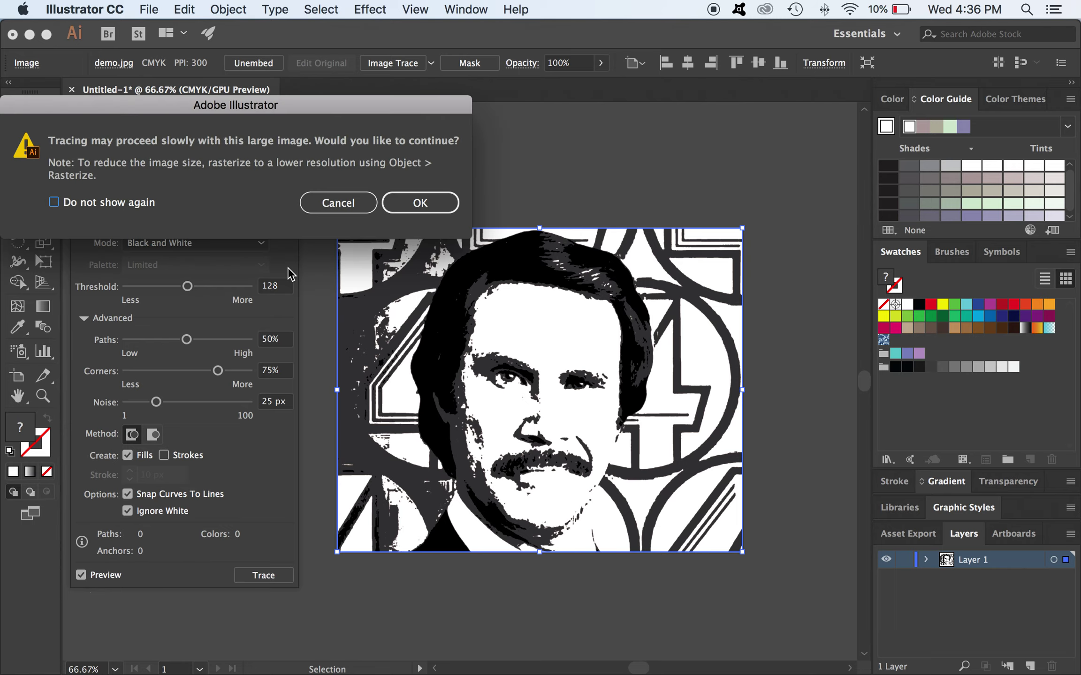
pyautogui.click(419, 202)
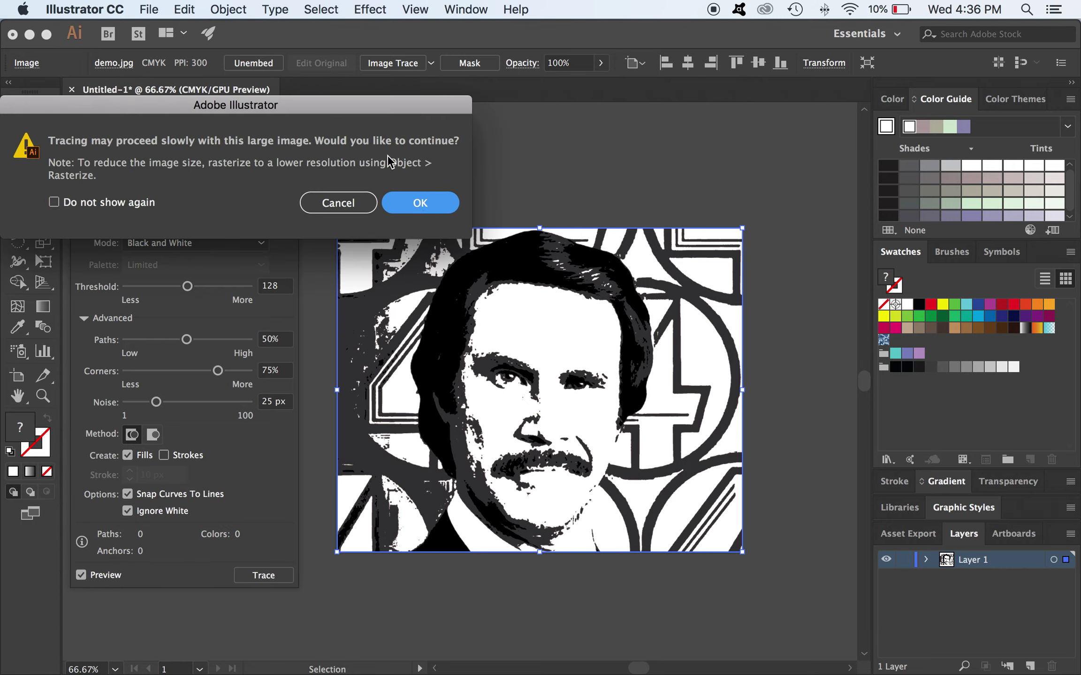
pyautogui.click(425, 200)
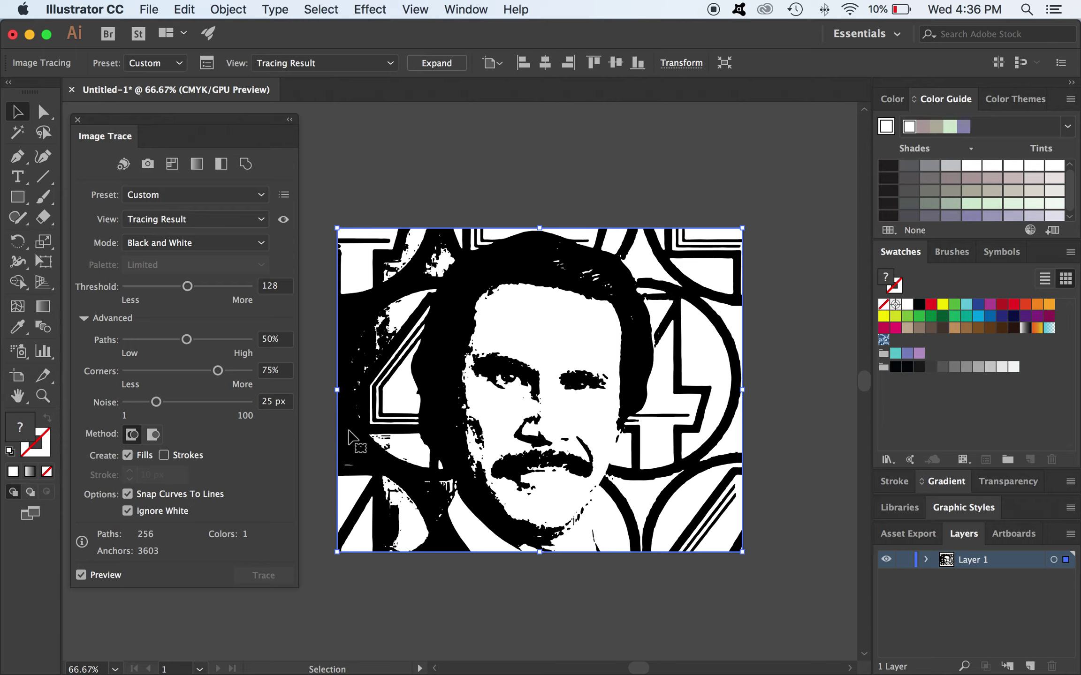
# Refine the trace with Corners 15%, Paths 17% and Noise 11 px, and close the tracing settings.
pyautogui.moveTo(220, 372); pyautogui.dragTo(146, 372)
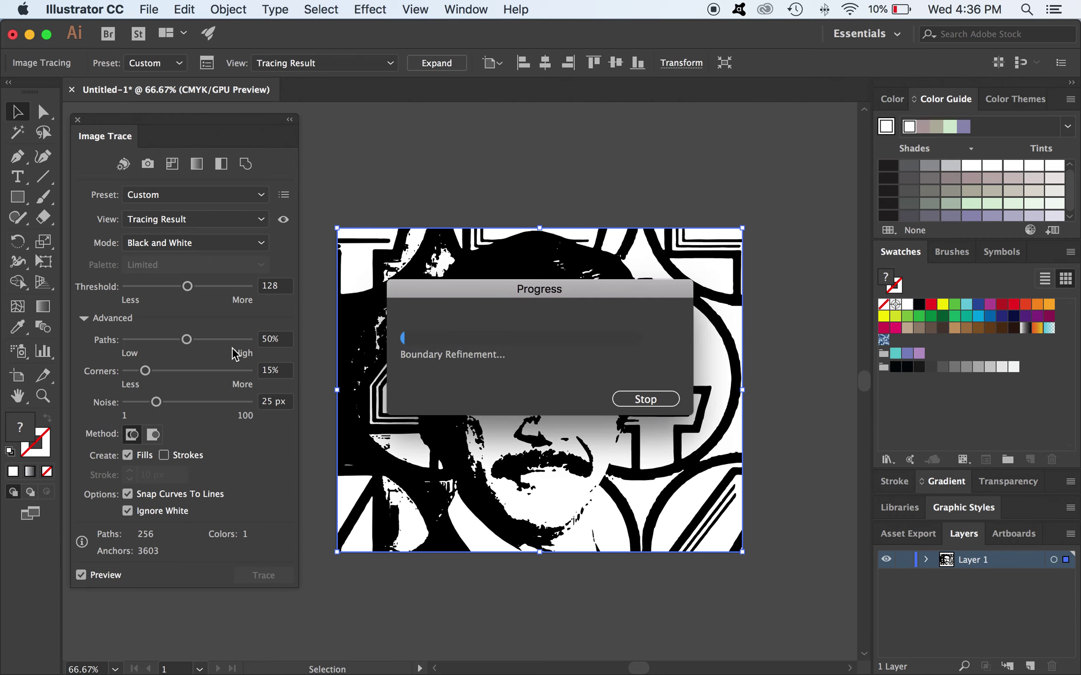
pyautogui.moveTo(186, 339); pyautogui.dragTo(148, 344)
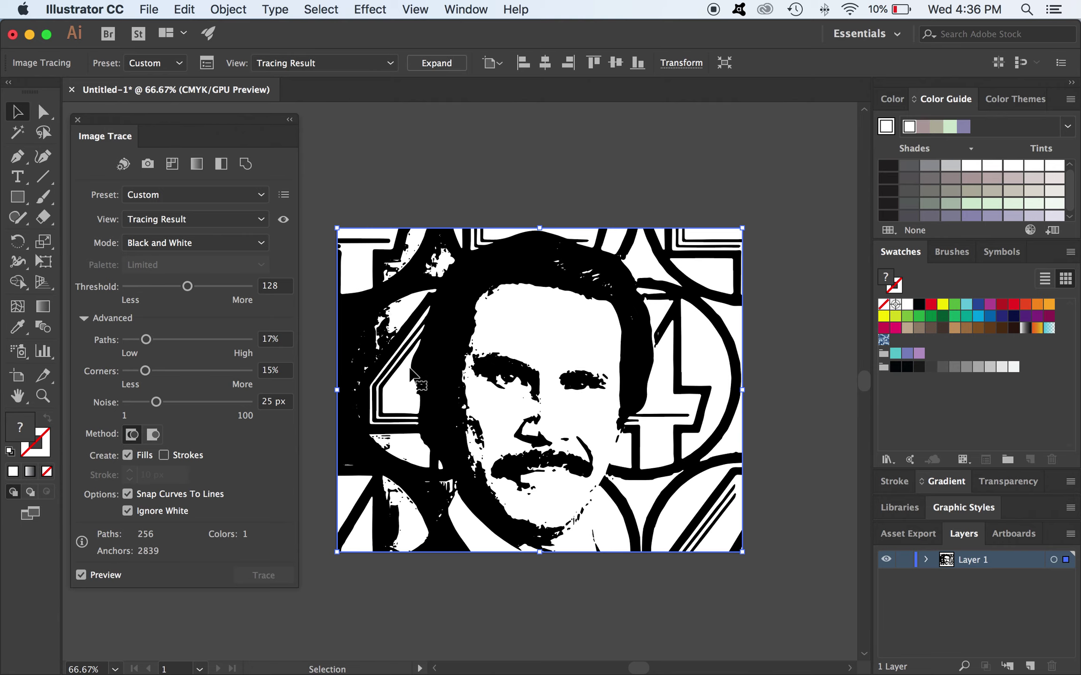
pyautogui.moveTo(154, 405); pyautogui.dragTo(141, 405)
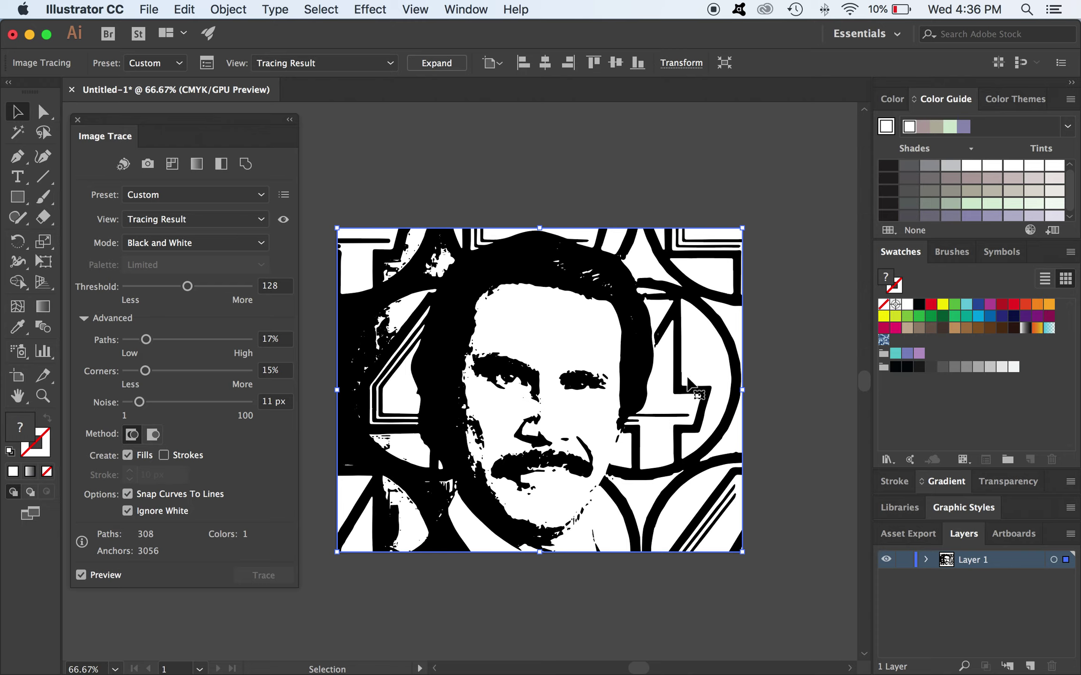
pyautogui.click(78, 120)
pyautogui.click(407, 173)
pyautogui.click(495, 389)
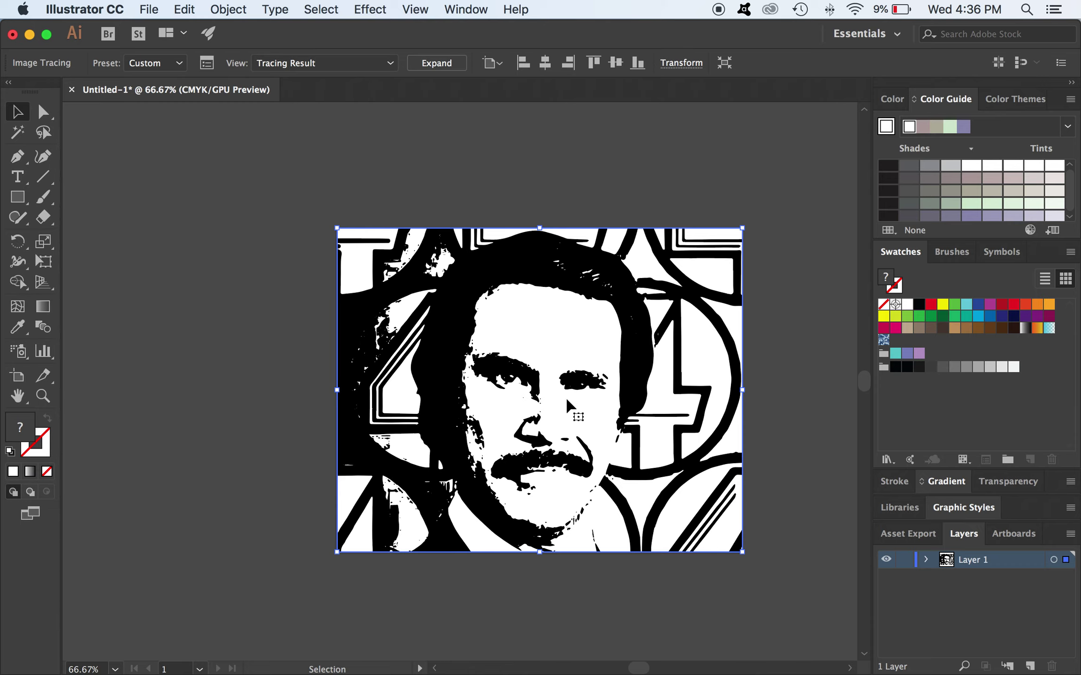
# Expand the traced portrait's object and fill into editable vector paths and deselect the artwork.
pyautogui.click(228, 10)
pyautogui.moveTo(265, 138)
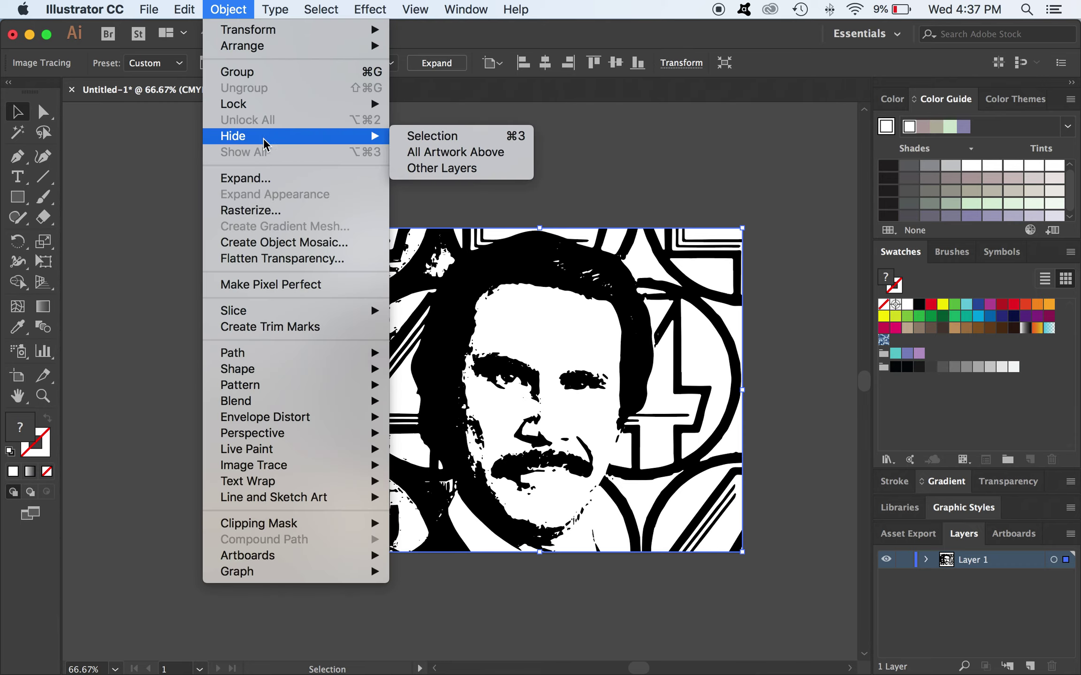
pyautogui.click(267, 183)
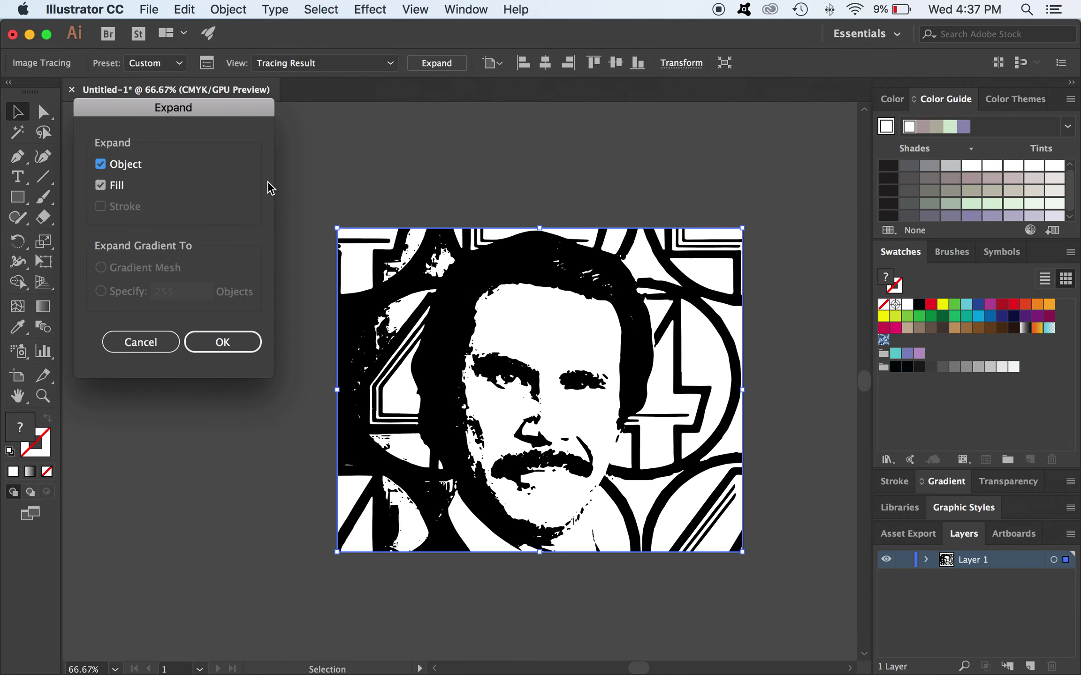
pyautogui.click(215, 338)
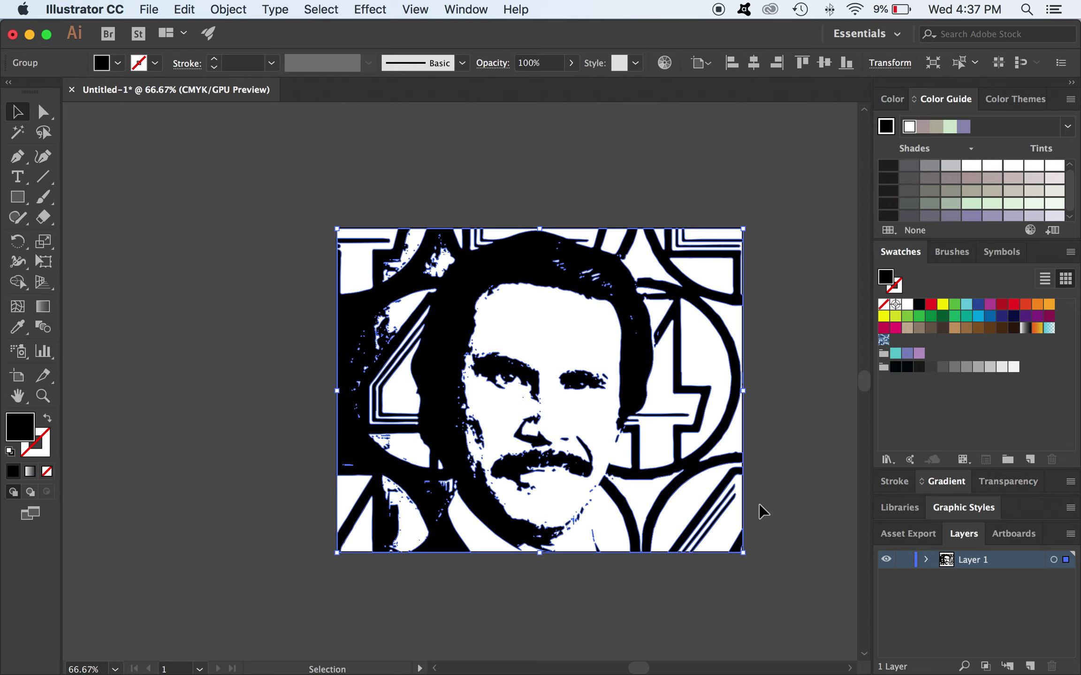
pyautogui.click(787, 468)
# Compare the expanded portrait in outline and preview views to examine its vector paths.
pyautogui.press('a')
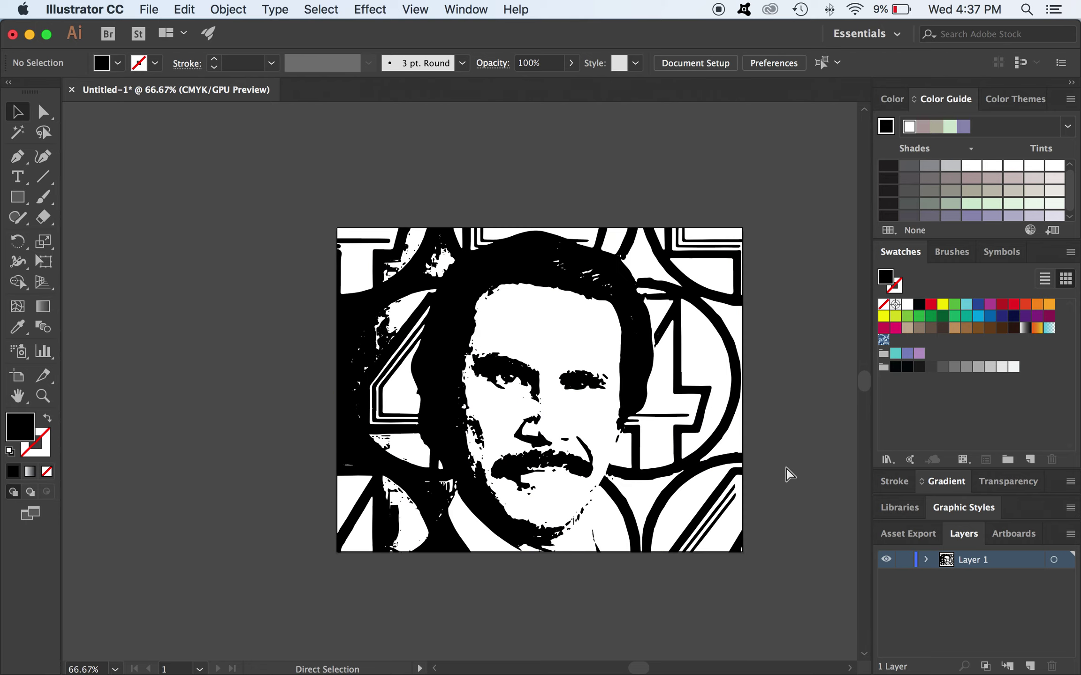
pyautogui.hotkey('ctrl', 'y')
pyautogui.hotkey('ctrl', 'y')
pyautogui.hotkey('ctrl', 'y')
pyautogui.hotkey('ctrl', 'y')
pyautogui.hotkey('ctrl', 'y')
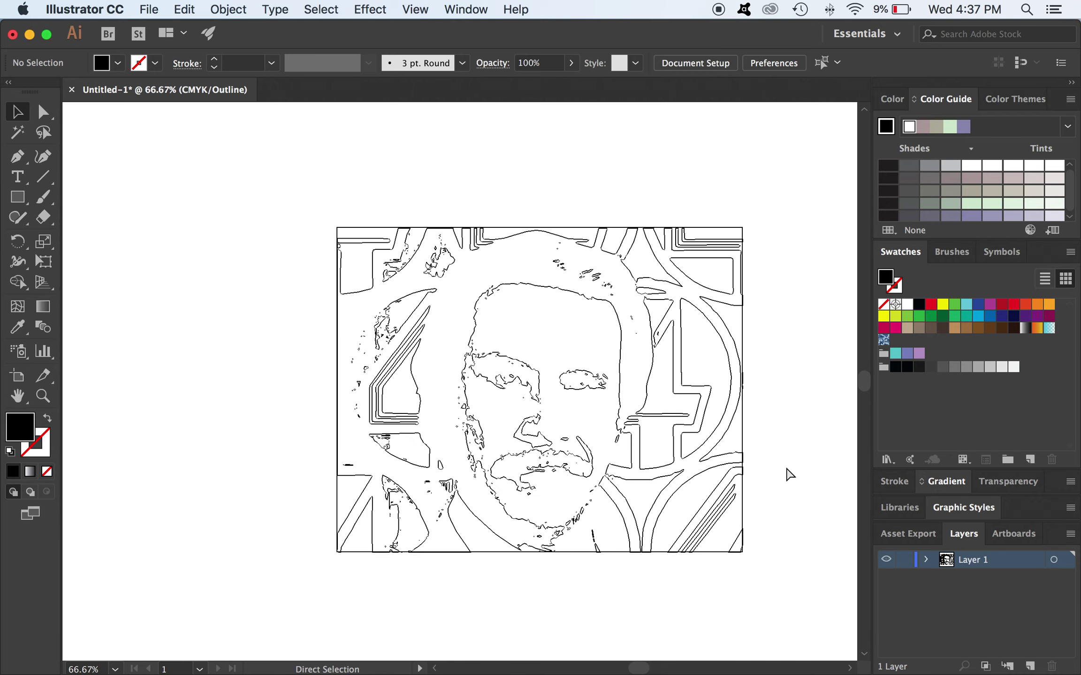
pyautogui.hotkey('ctrl', 'y')
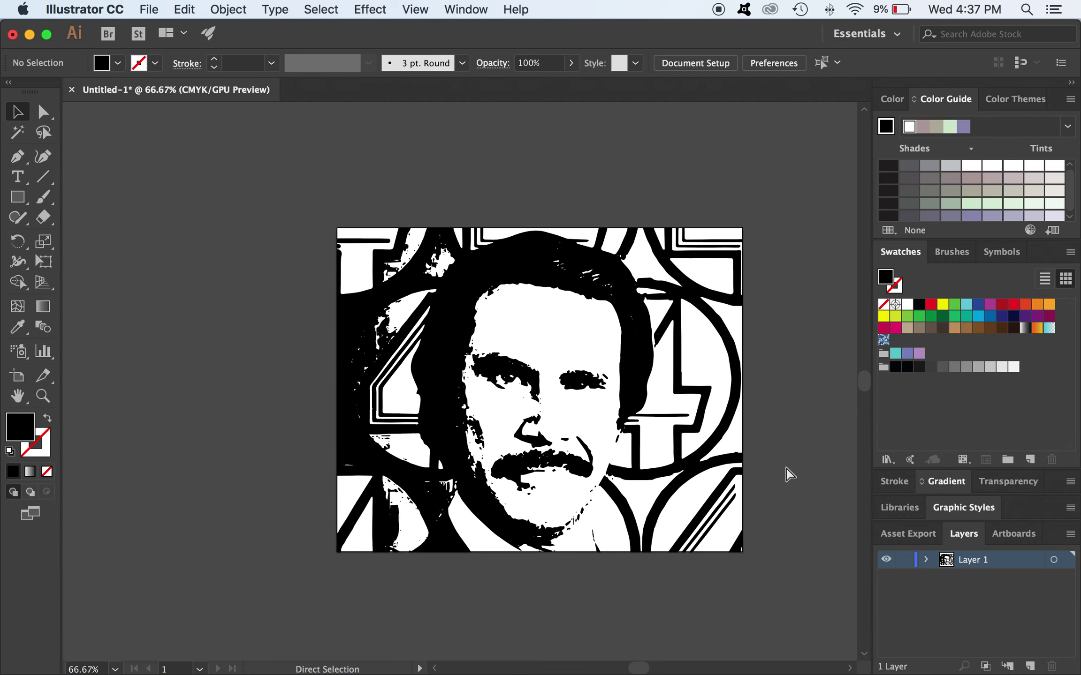
pyautogui.press('cmd+y')
pyautogui.press('cmd+y')
# Erase the black speckles and rough edge inside the white curved background shape beside the left side of the hair.
pyautogui.press('cmd+equal')
pyautogui.press('cmd+equal')
pyautogui.press('cmd+minus')
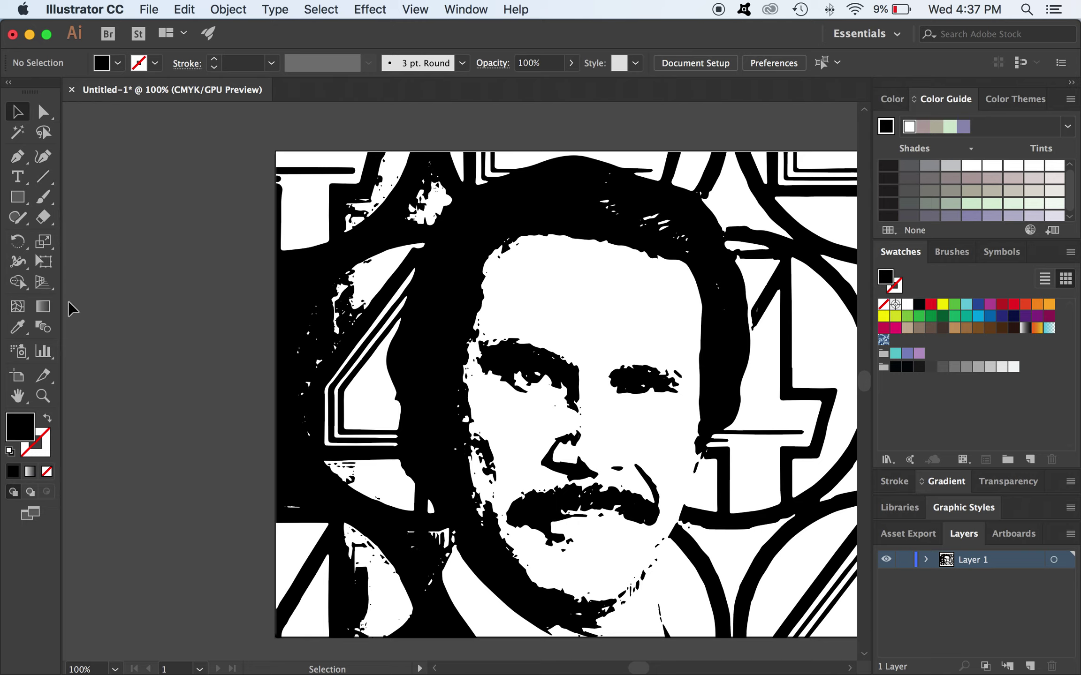
pyautogui.hotkey('shift', 'e')
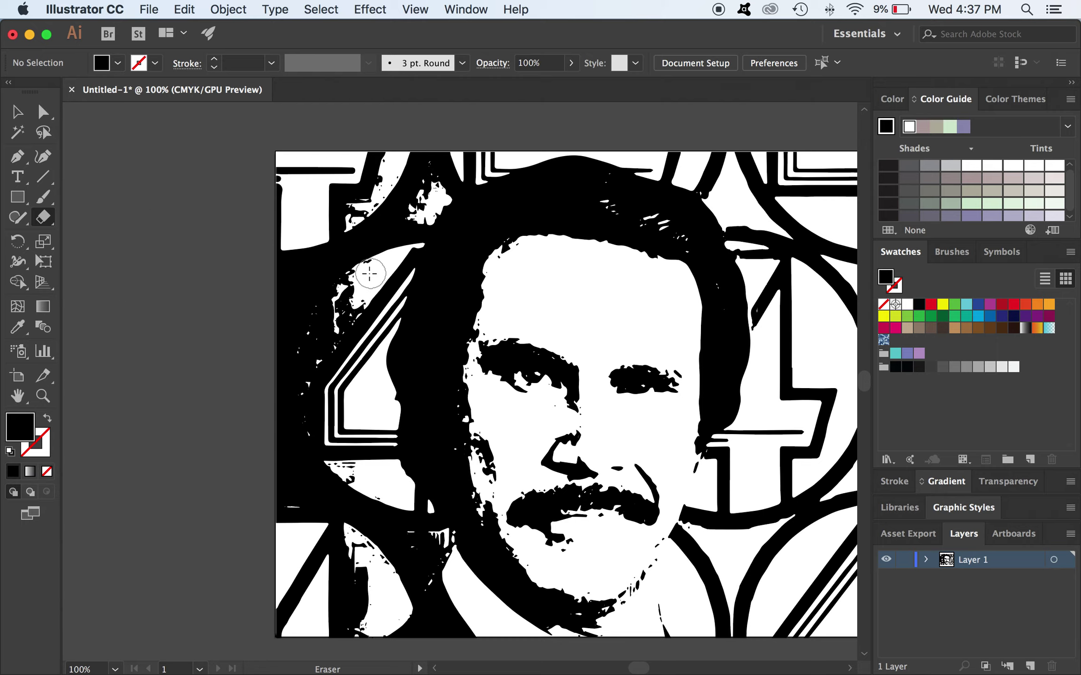
pyautogui.moveTo(356, 285)
pyautogui.mouseDown()
pyautogui.moveTo(320, 347)
pyautogui.moveTo(350, 292)
pyautogui.mouseUp()
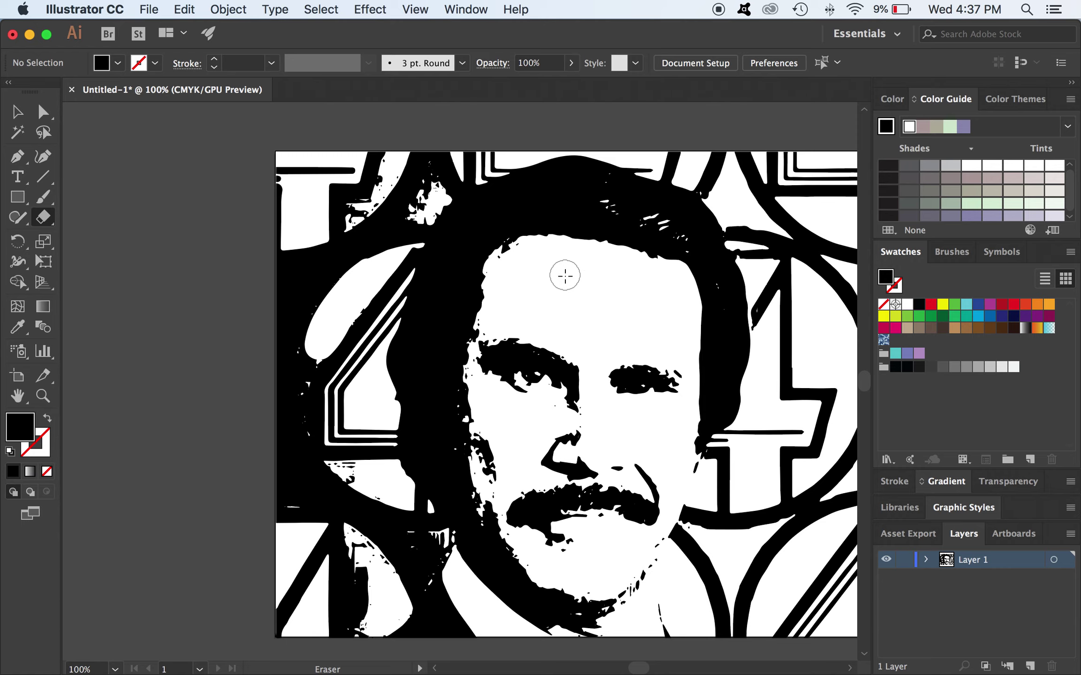
# Try to delete a white highlight shape in the upper hair, and undo the deletion.
pyautogui.press('a')
pyautogui.click(652, 239)
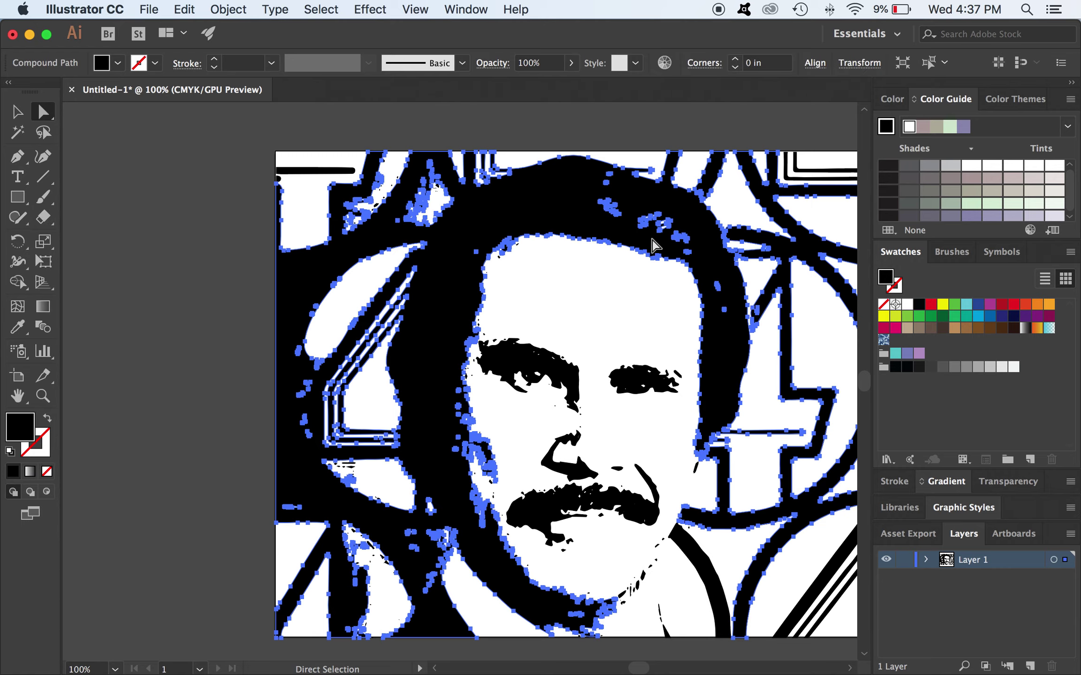
pyautogui.click(657, 338)
pyautogui.click(655, 220)
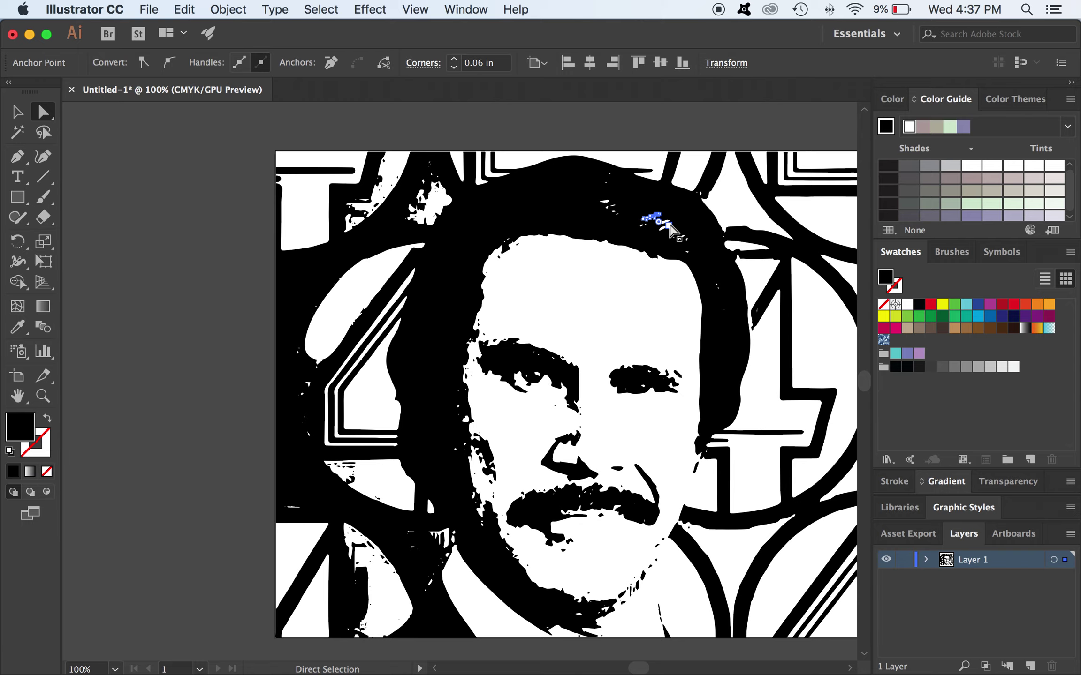
pyautogui.press('Delete')
pyautogui.press('Delete')
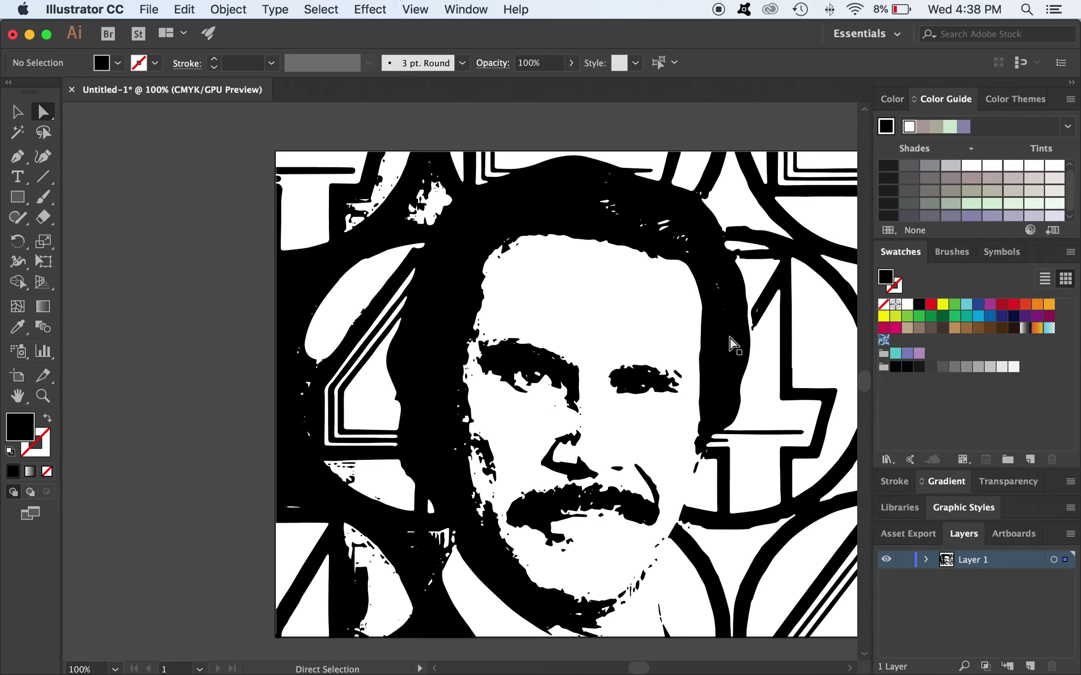
pyautogui.press('super+z')
pyautogui.click(599, 305)
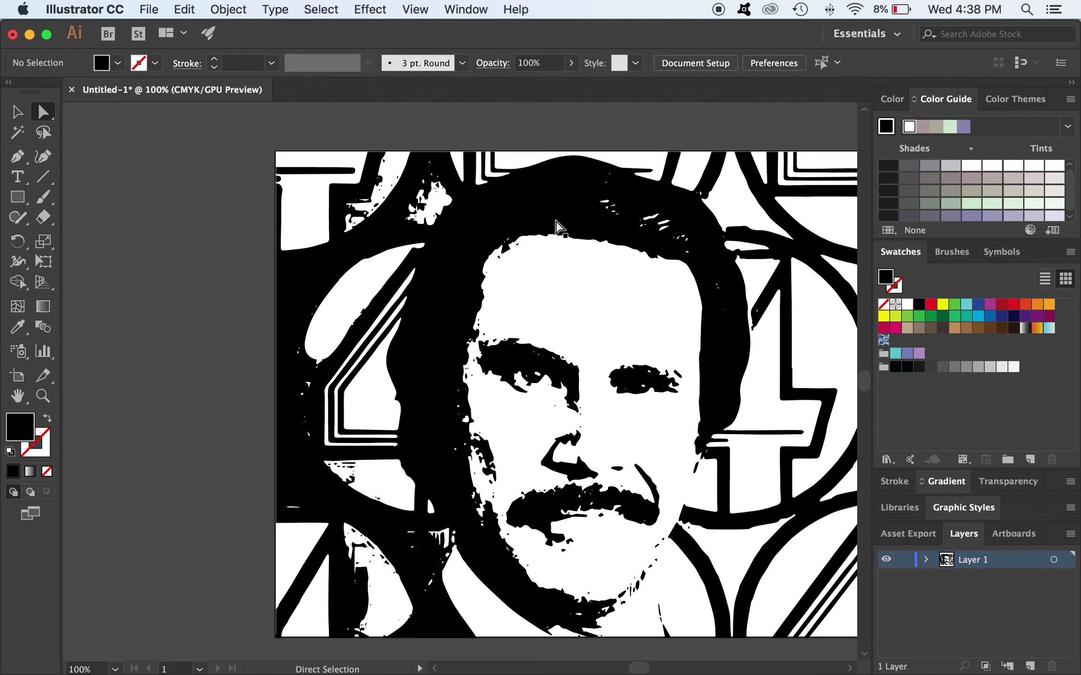
pyautogui.click(558, 228)
pyautogui.click(571, 300)
pyautogui.hscroll(1, 598, 345)
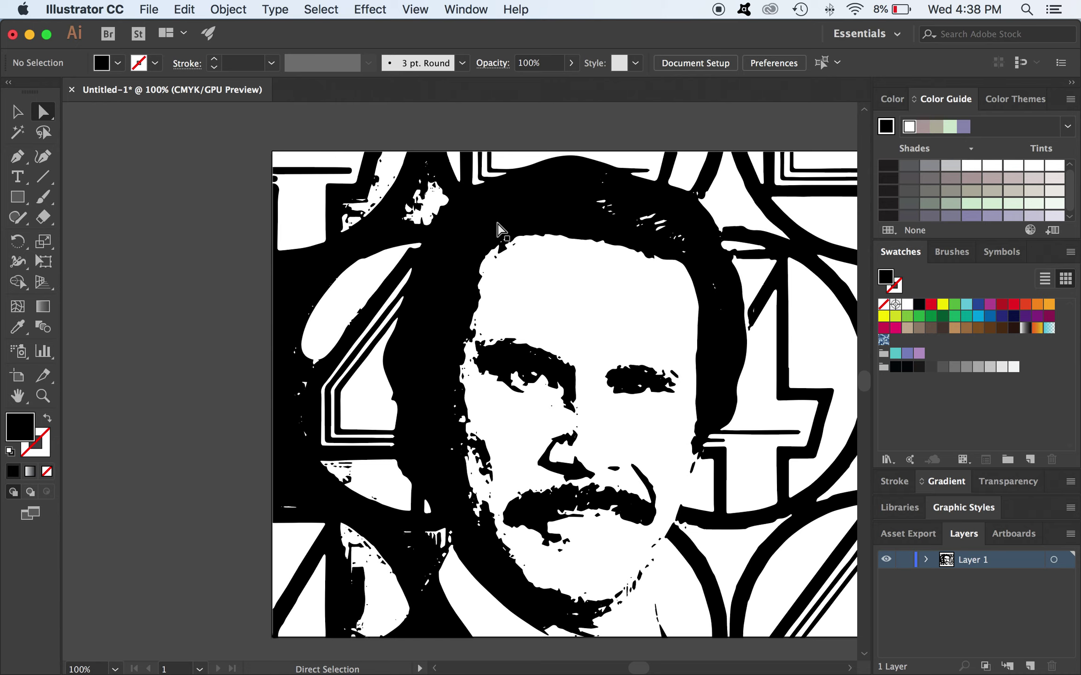
pyautogui.click(508, 235)
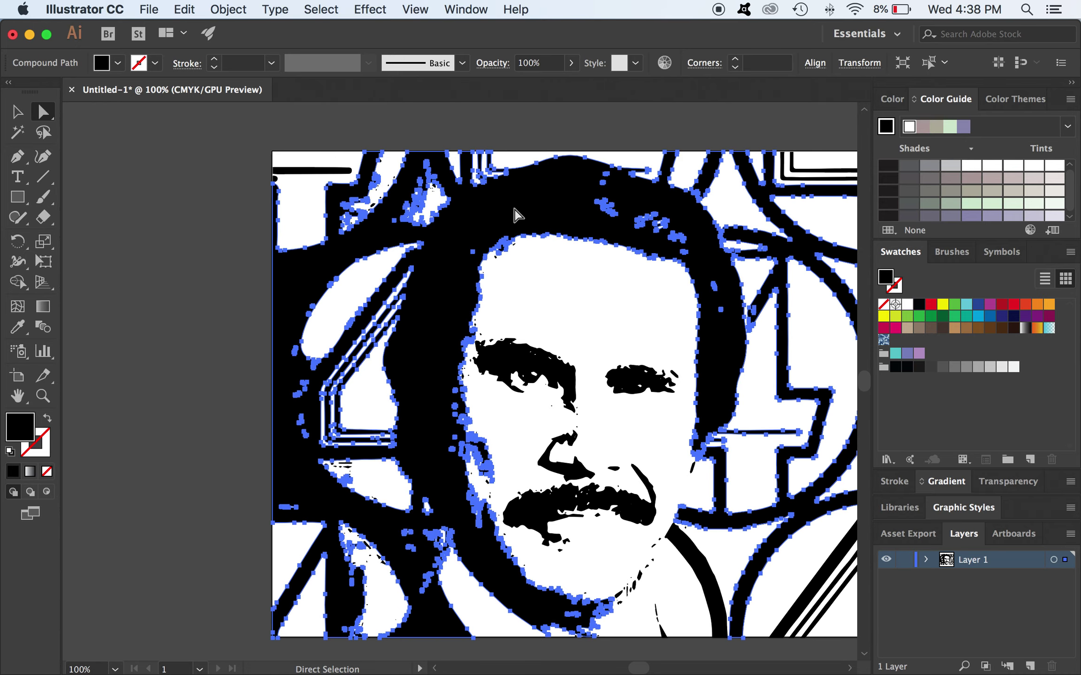
pyautogui.click(604, 316)
# Delete the two groups of small highlight shapes in the upper hair using outline view, and return to preview.
pyautogui.press('super')
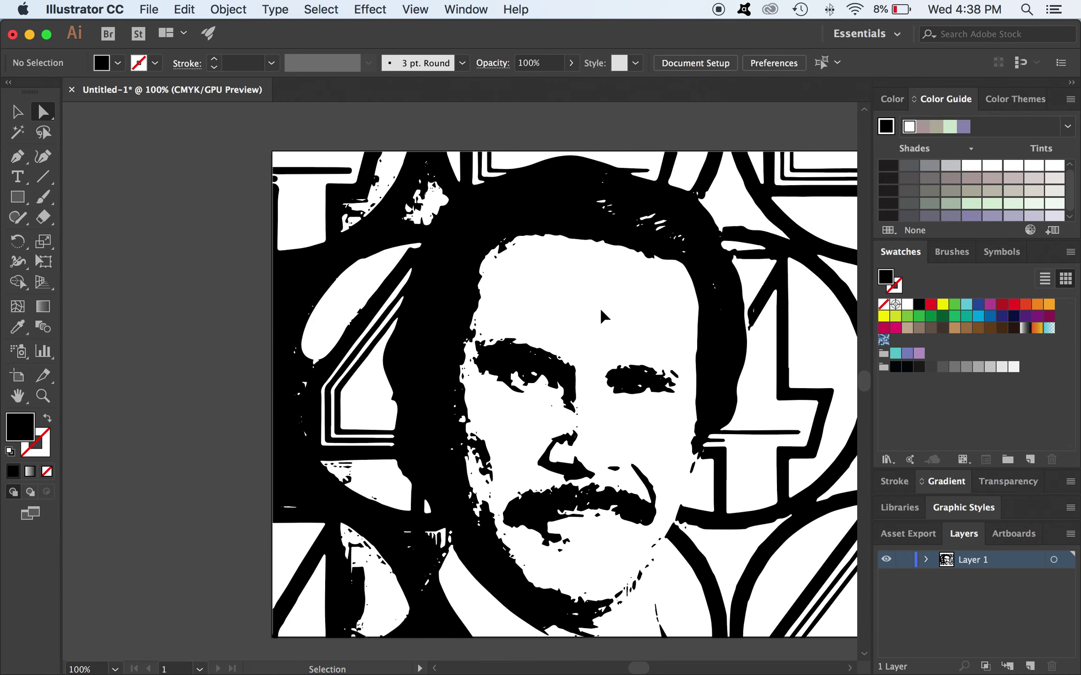
pyautogui.press('super+y')
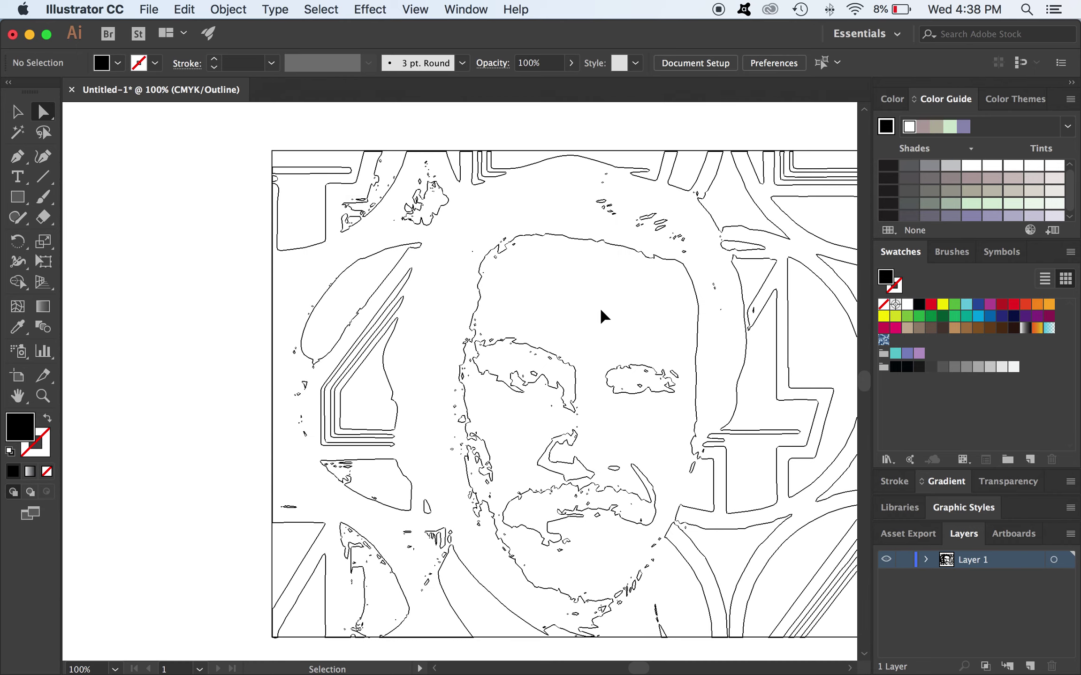
pyautogui.moveTo(573, 187); pyautogui.dragTo(659, 228)
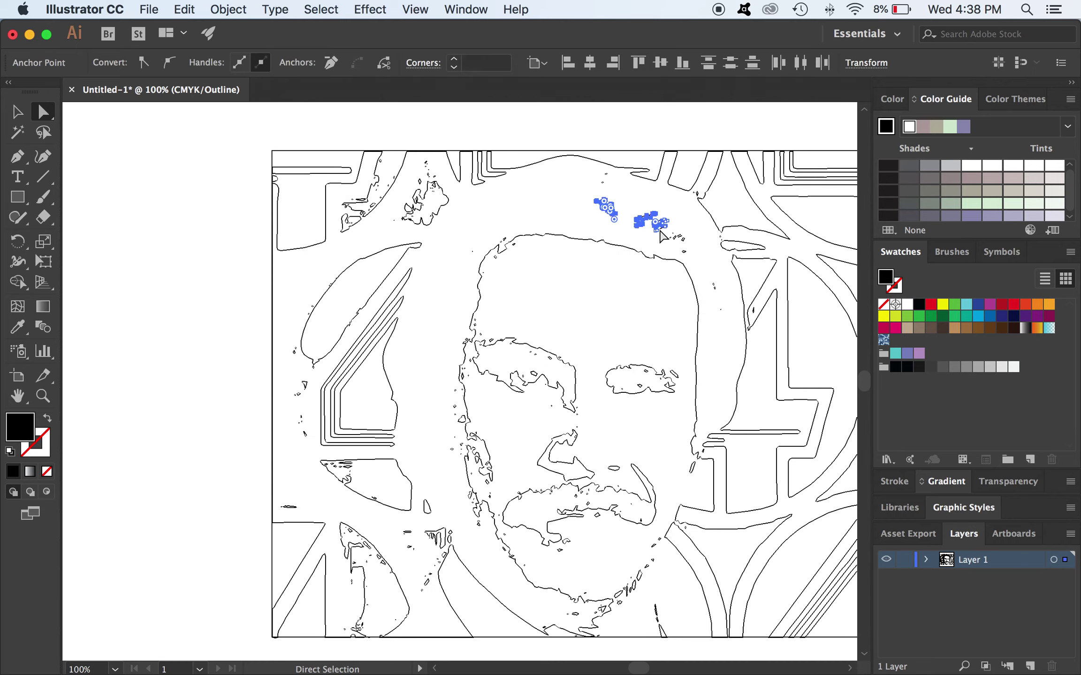
pyautogui.press('Delete')
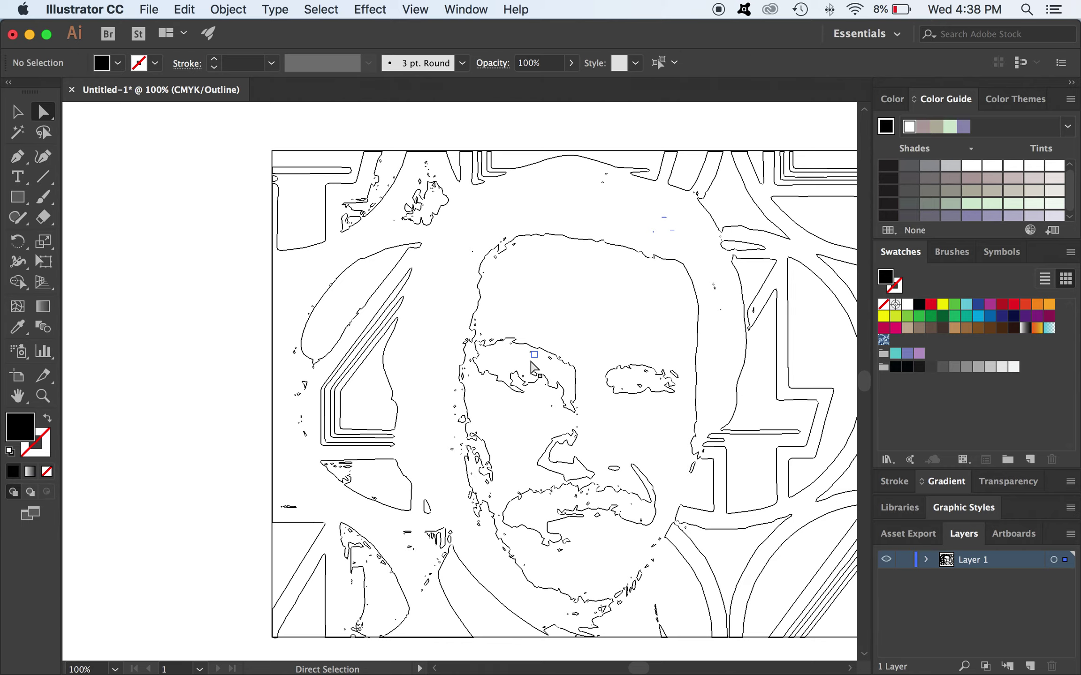
pyautogui.press('super+y')
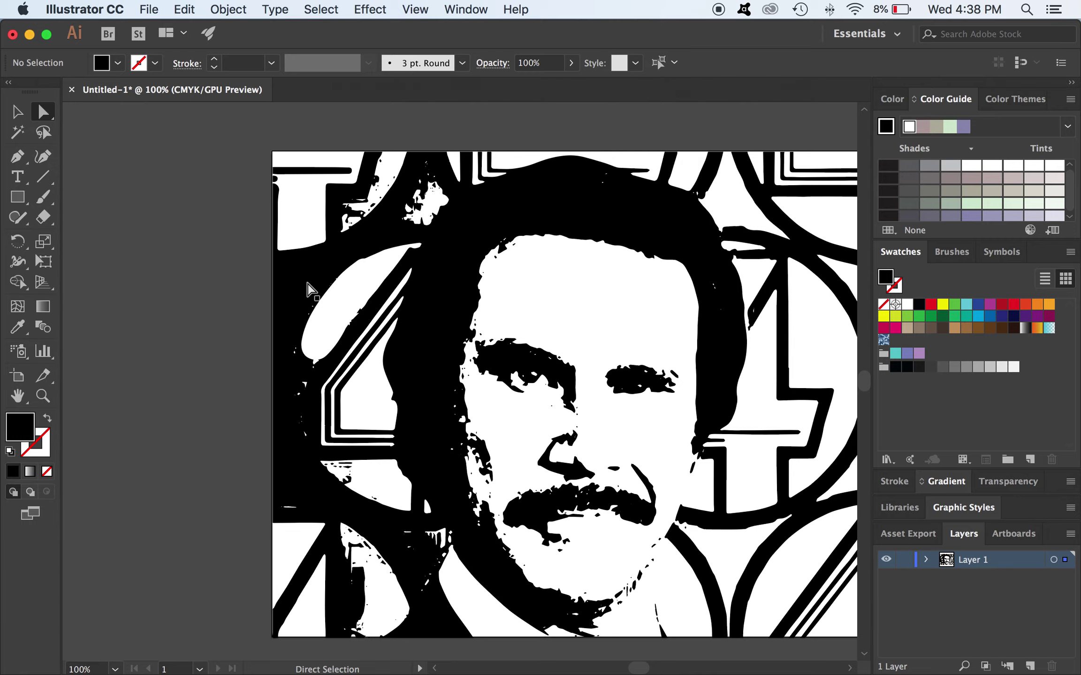
# Reshape the inner hair edge just above the eyebrow beside it by moving an anchor point and extending its direction handle.
pyautogui.press('super+equal')
pyautogui.press('super+equal')
pyautogui.press('super+equal')
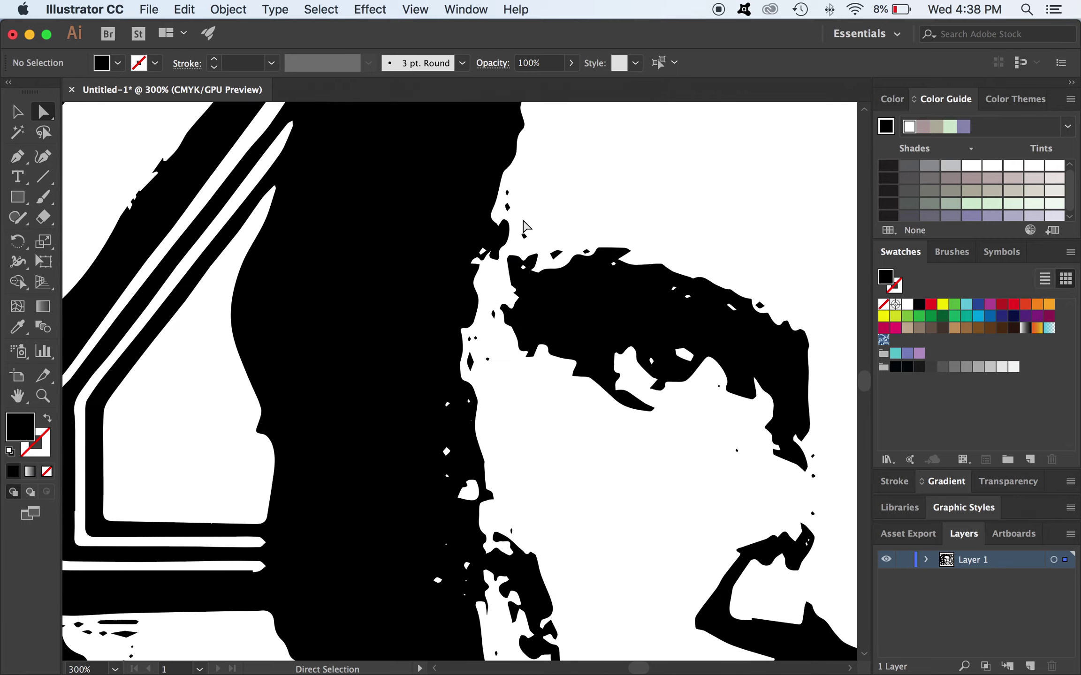
pyautogui.click(512, 228)
pyautogui.moveTo(511, 228); pyautogui.dragTo(564, 198)
pyautogui.moveTo(508, 222); pyautogui.dragTo(523, 233)
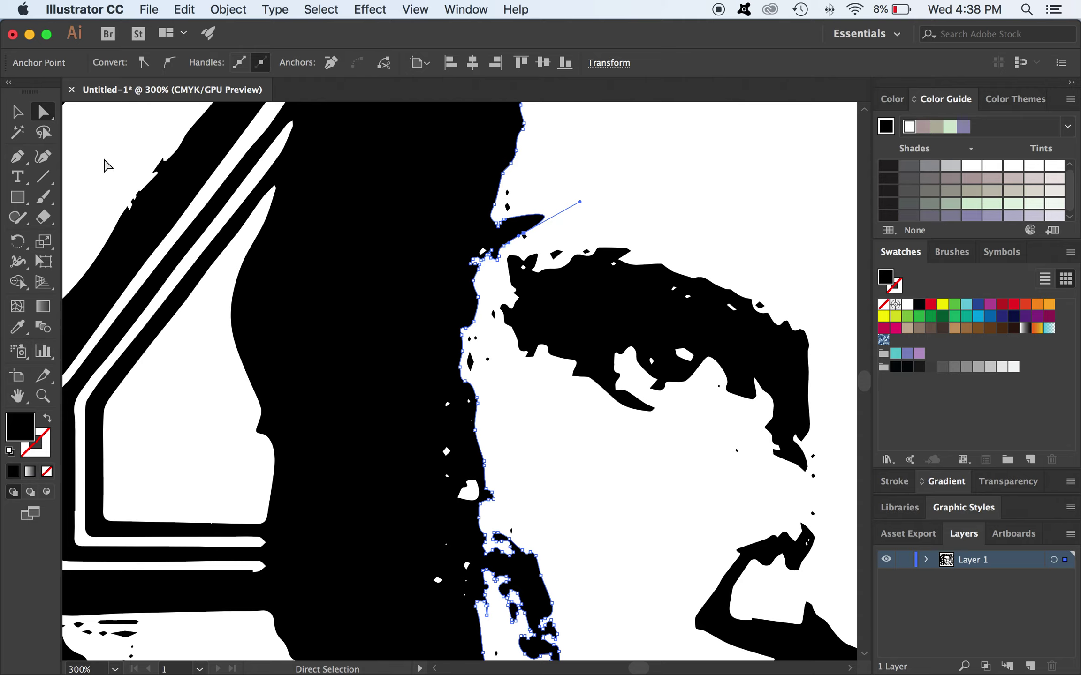
# Remove an anchor point from the reshaped hair edge above the eyebrow with the Delete Anchor Point tool.
pyautogui.press('p')
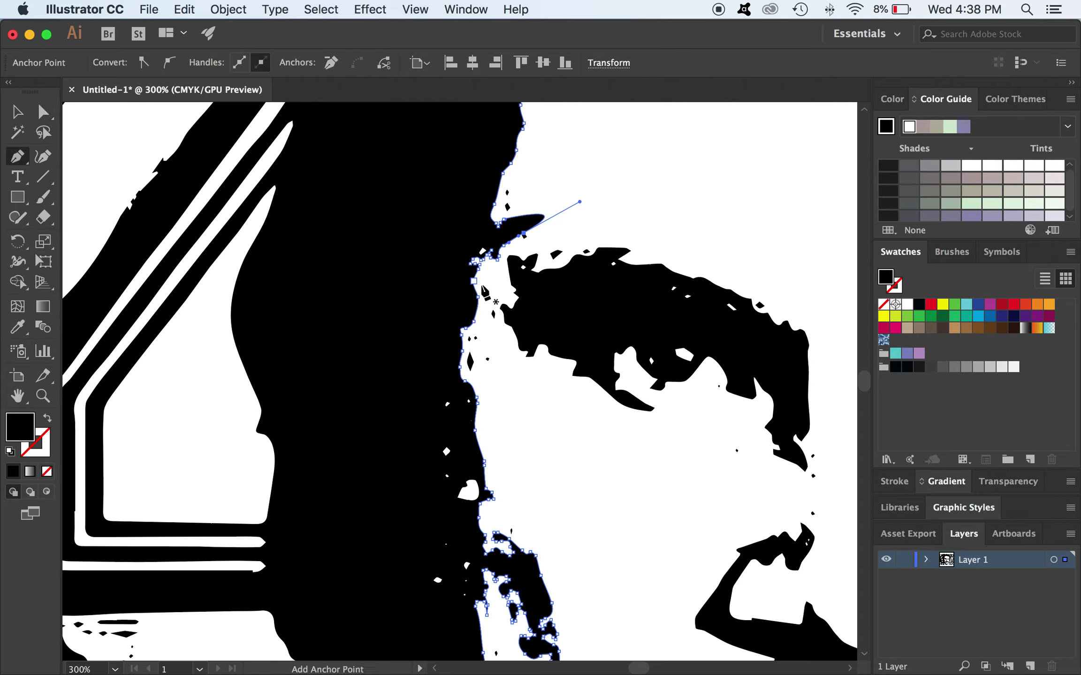
pyautogui.click(19, 164)
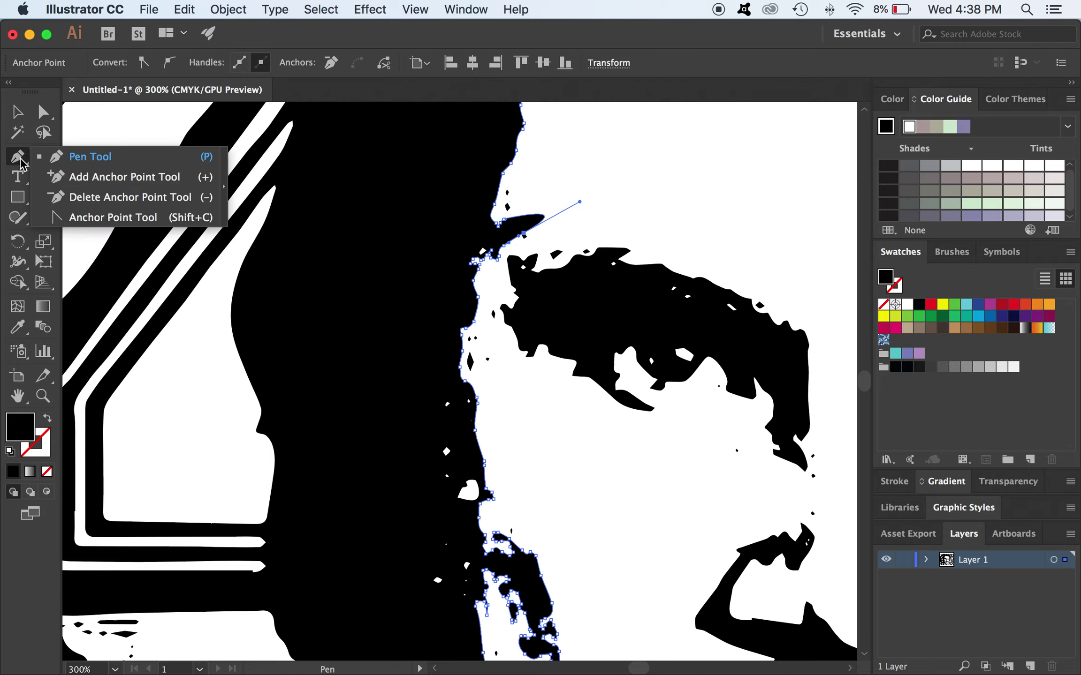
pyautogui.click(100, 201)
pyautogui.click(505, 219)
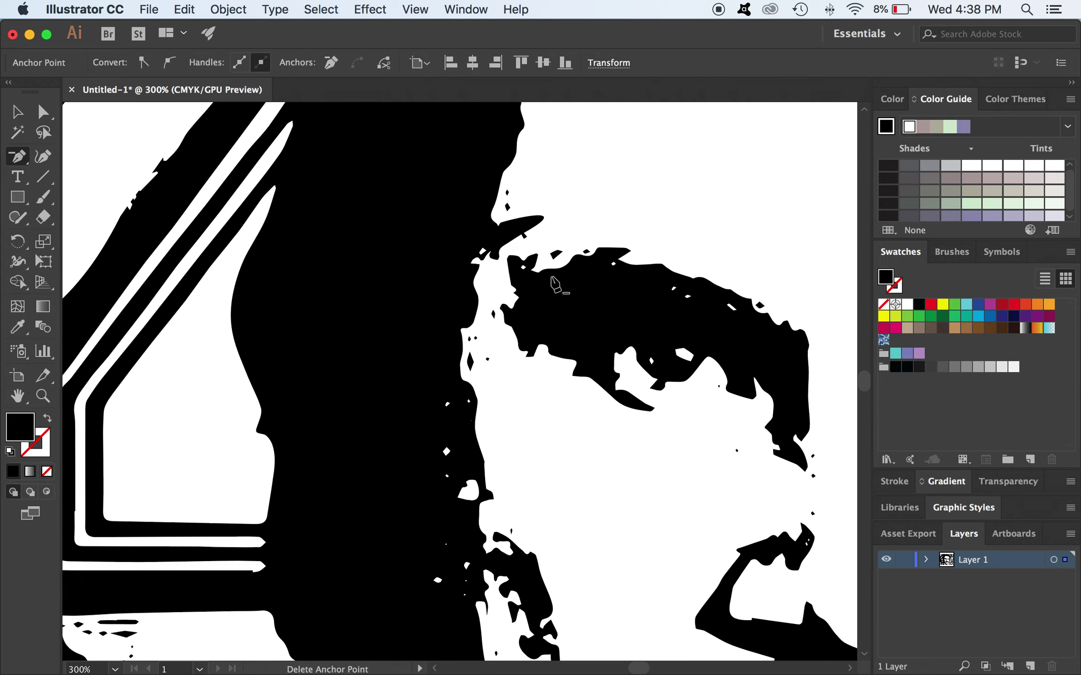
# Try to delete the large black hair and background shape, and undo the deletion together with the hair-edge reshaping.
pyautogui.press('super+minus')
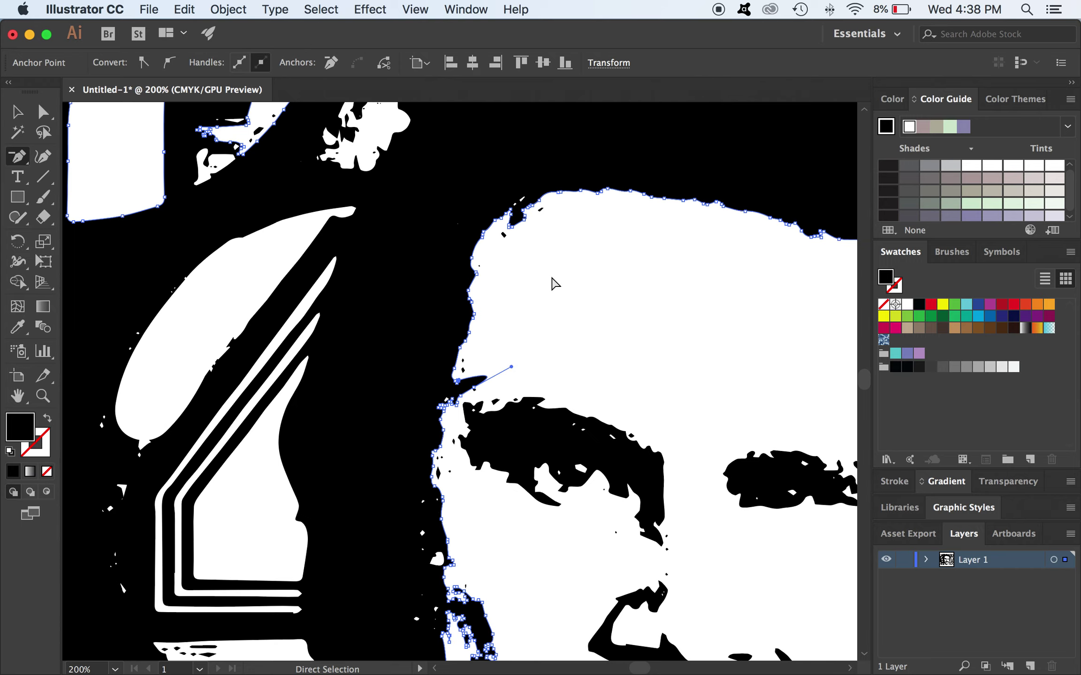
pyautogui.press('super+minus')
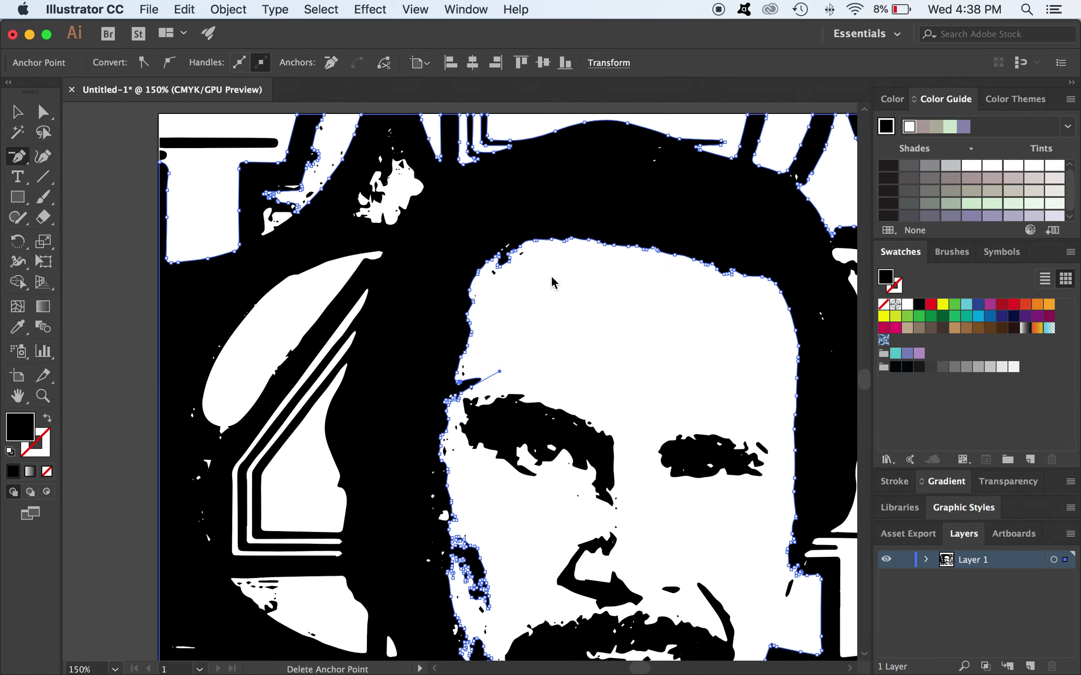
pyautogui.click(43, 116)
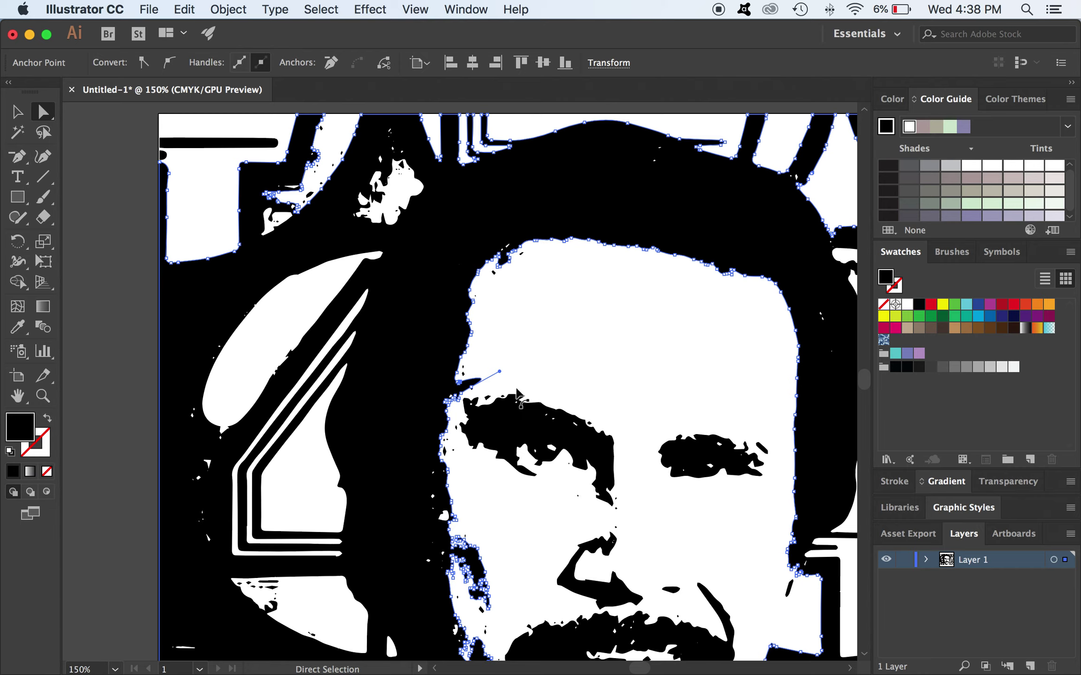
pyautogui.click(569, 413)
pyautogui.press('Delete')
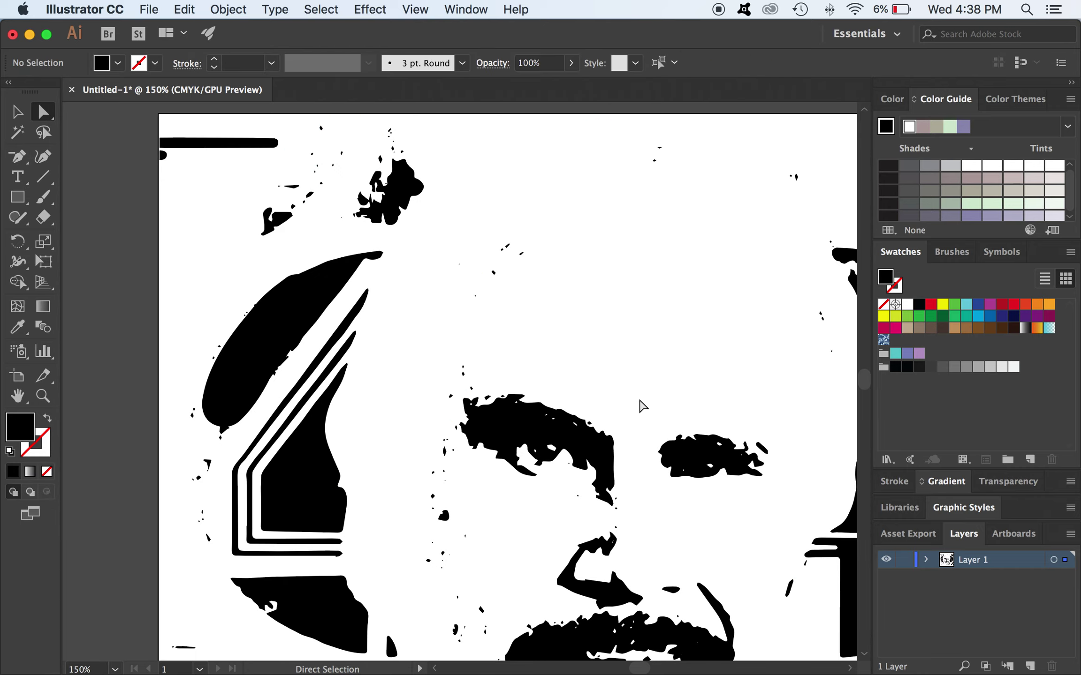
pyautogui.press('super+z')
pyautogui.click(611, 381)
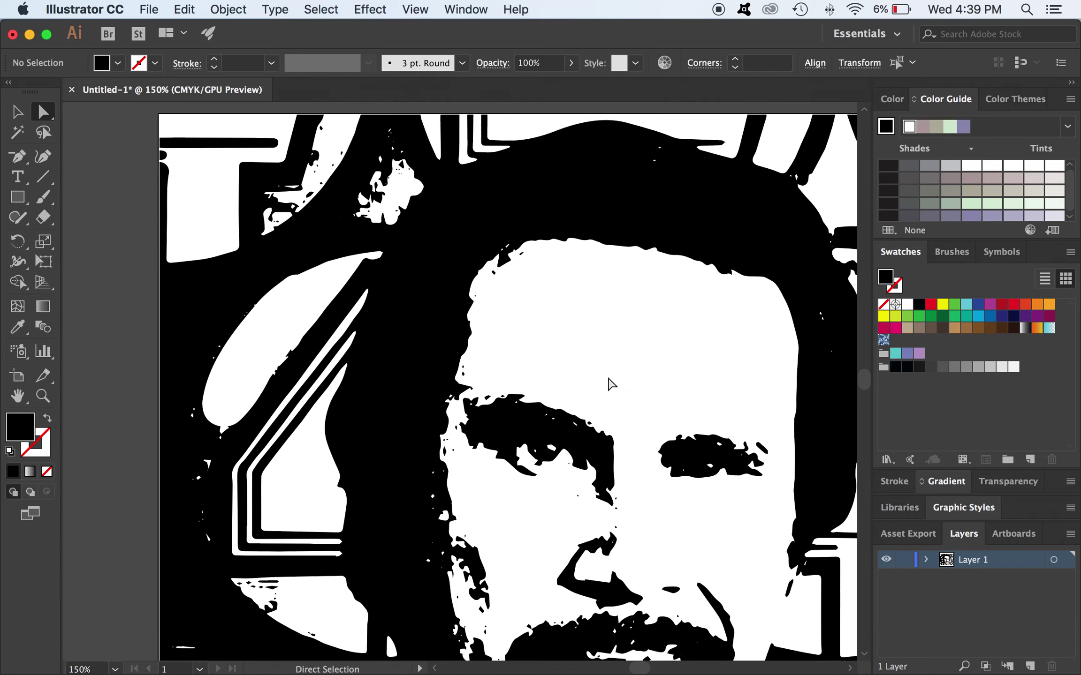
# Review the whole portrait stencil on the artboard, checking its paths in outline view and returning to preview.
pyautogui.scroll(-10, 685, 419)
pyautogui.hscroll(10, 685, 419)
pyautogui.press('super+minus')
pyautogui.press('super+minus')
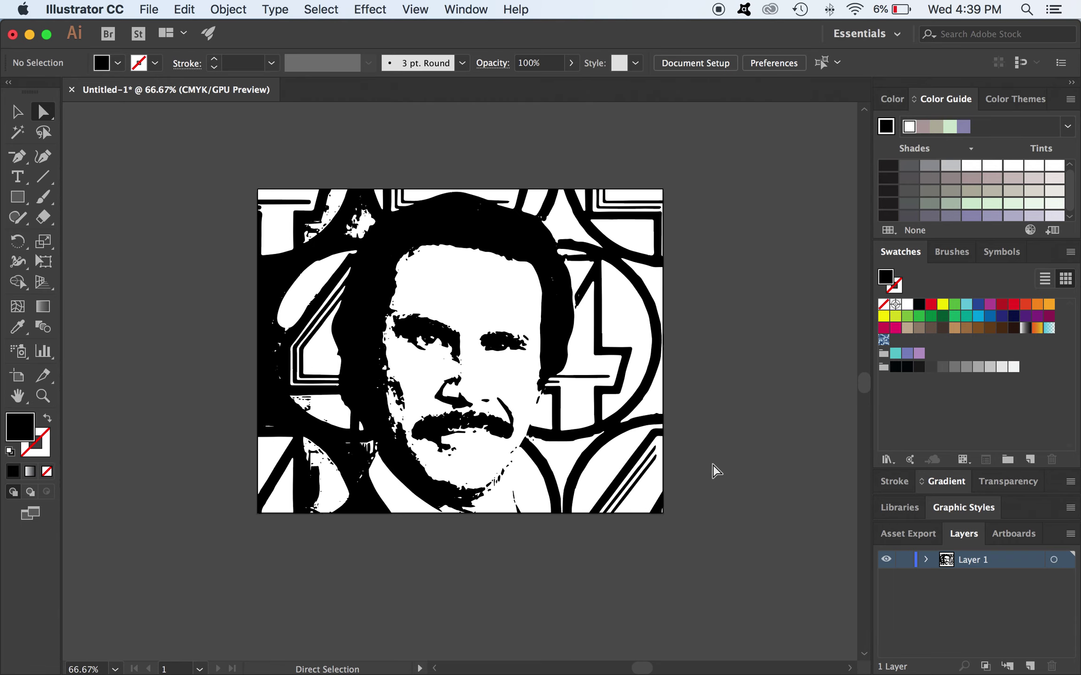
pyautogui.scroll(1, 714, 470)
pyautogui.hscroll(-2, 714, 470)
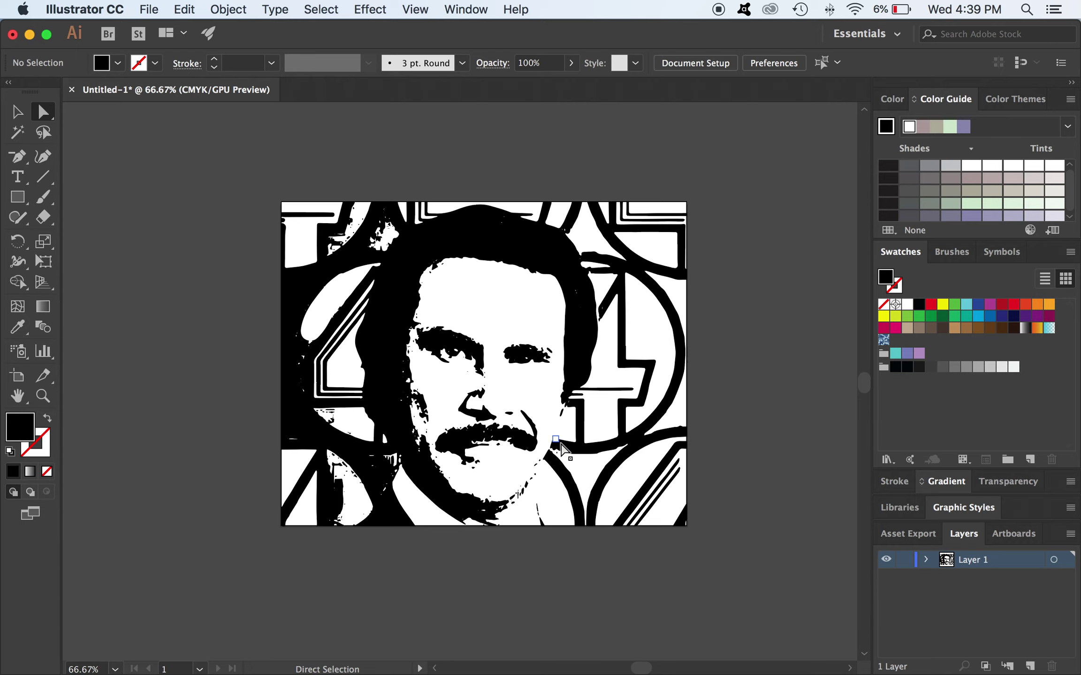
pyautogui.press('super+y')
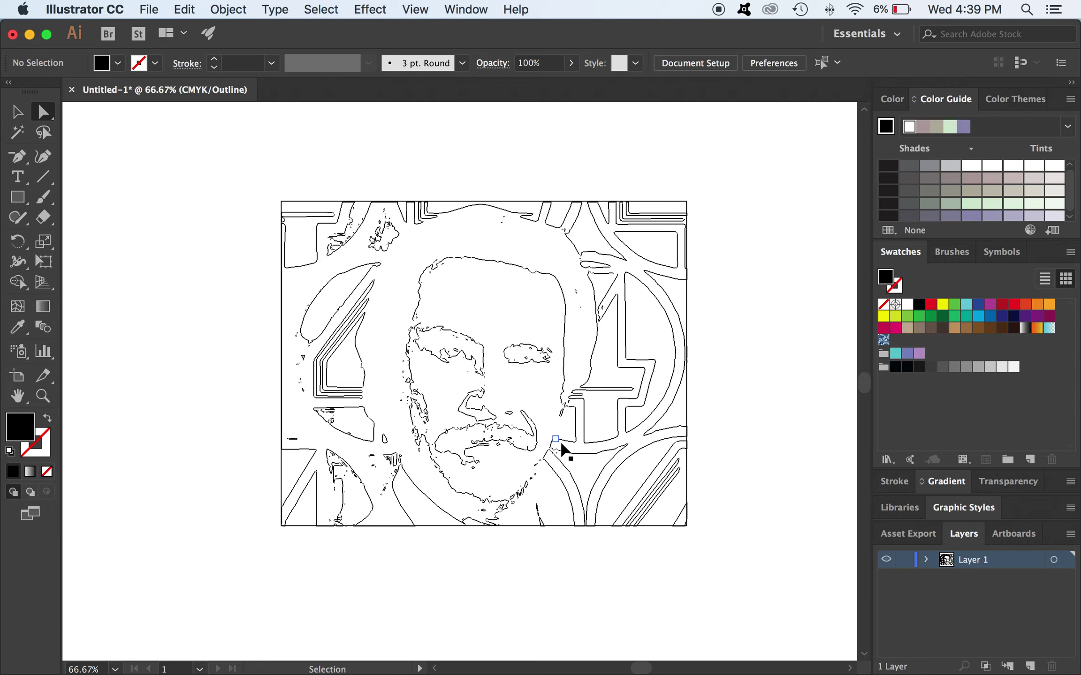
pyautogui.press('super+y')
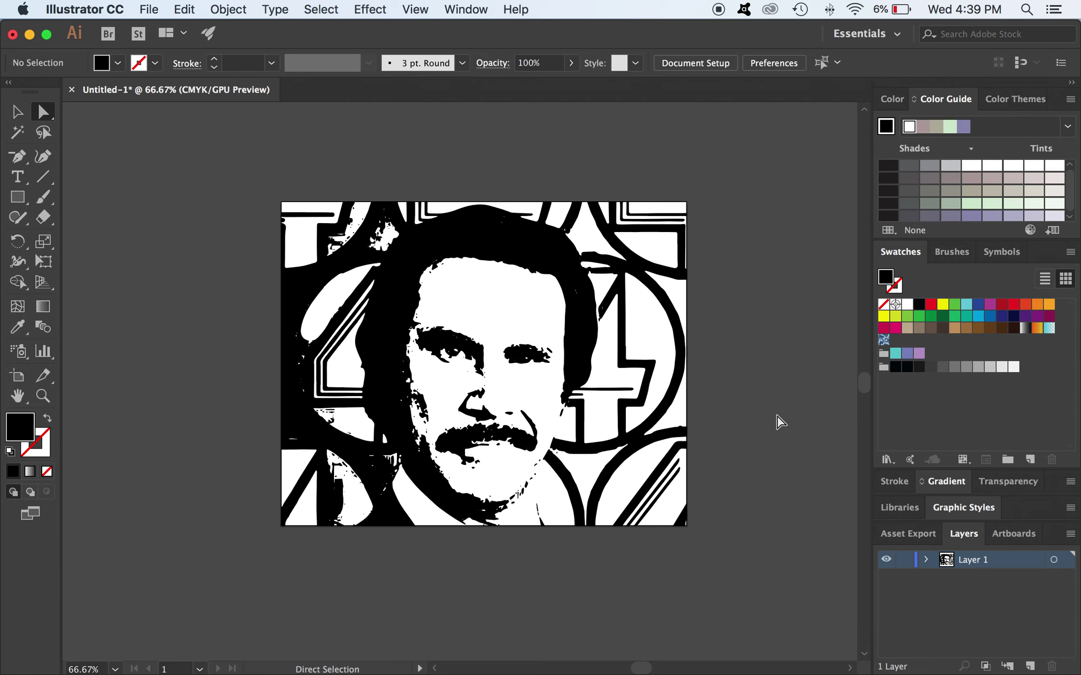